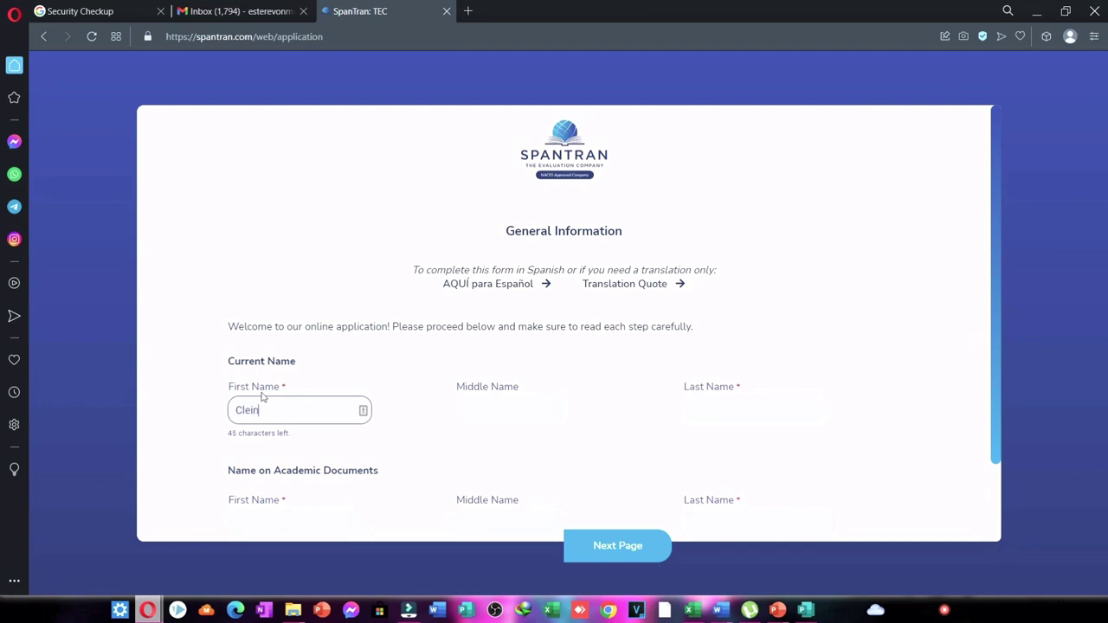
# Enter the applicant's current first, middle and last names.
pyautogui.click(502, 422)
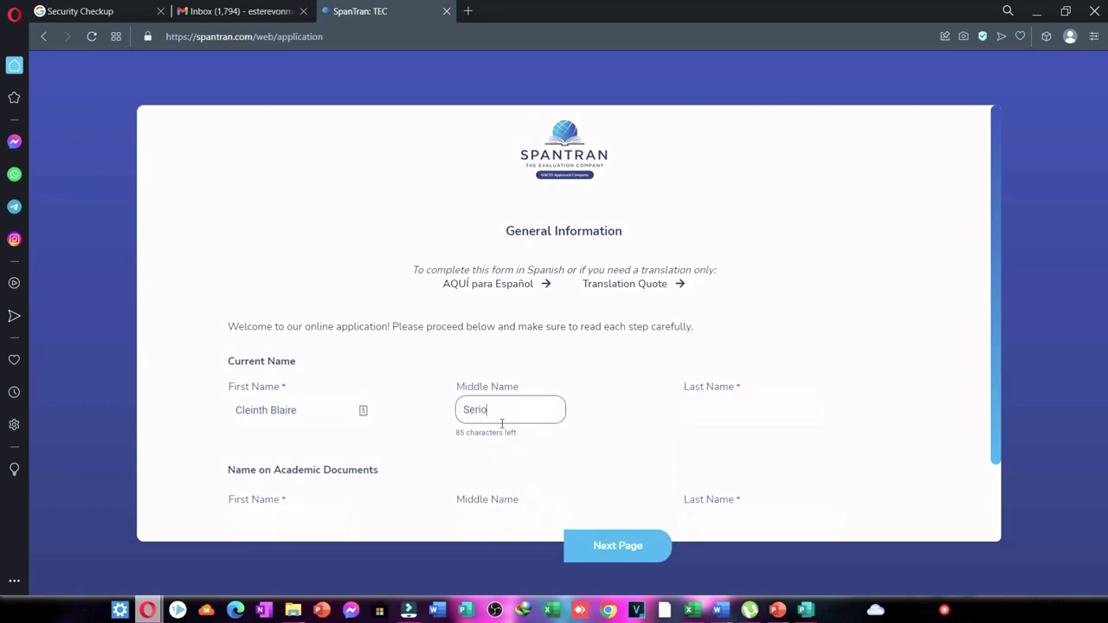
pyautogui.click(715, 414)
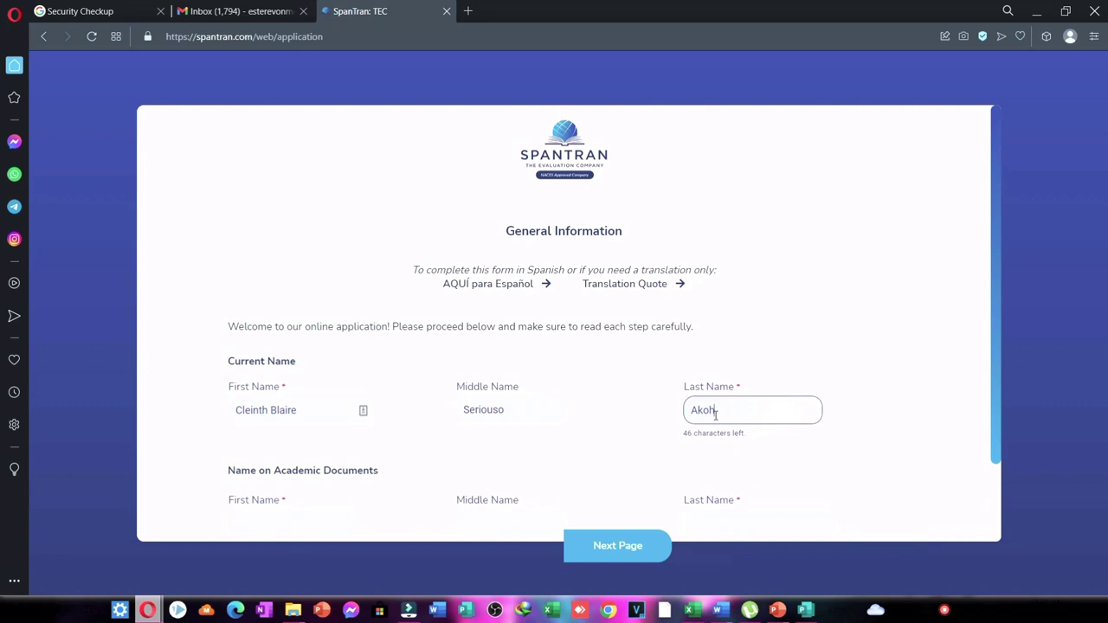
# Enter the applicant's first, middle and last names as shown on academic documents.
pyautogui.scroll(-1, 715, 415)
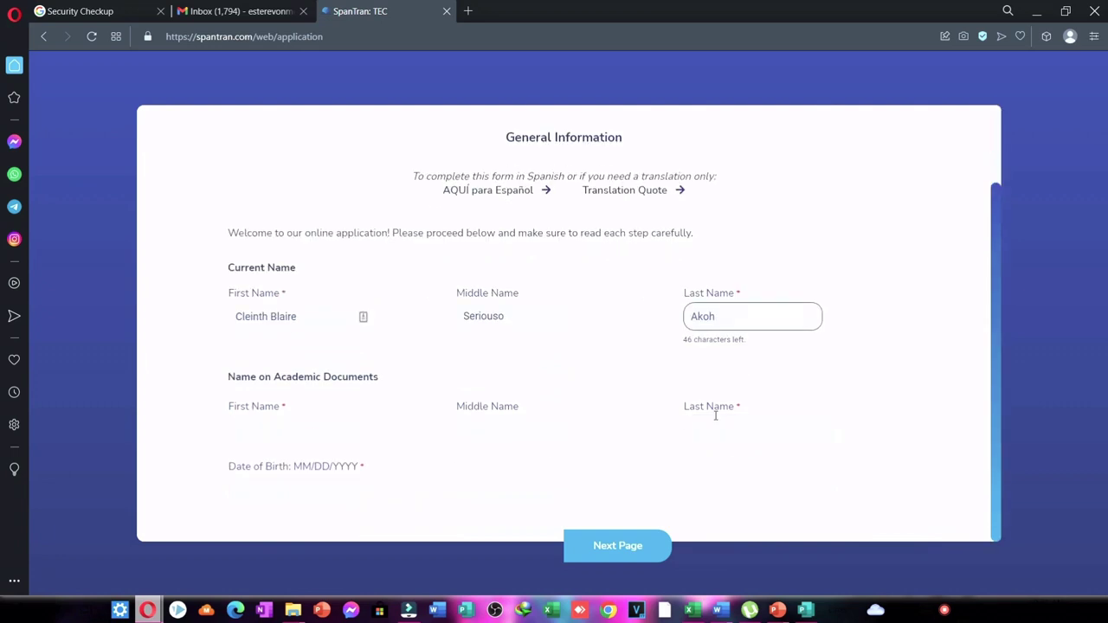
pyautogui.click(250, 412)
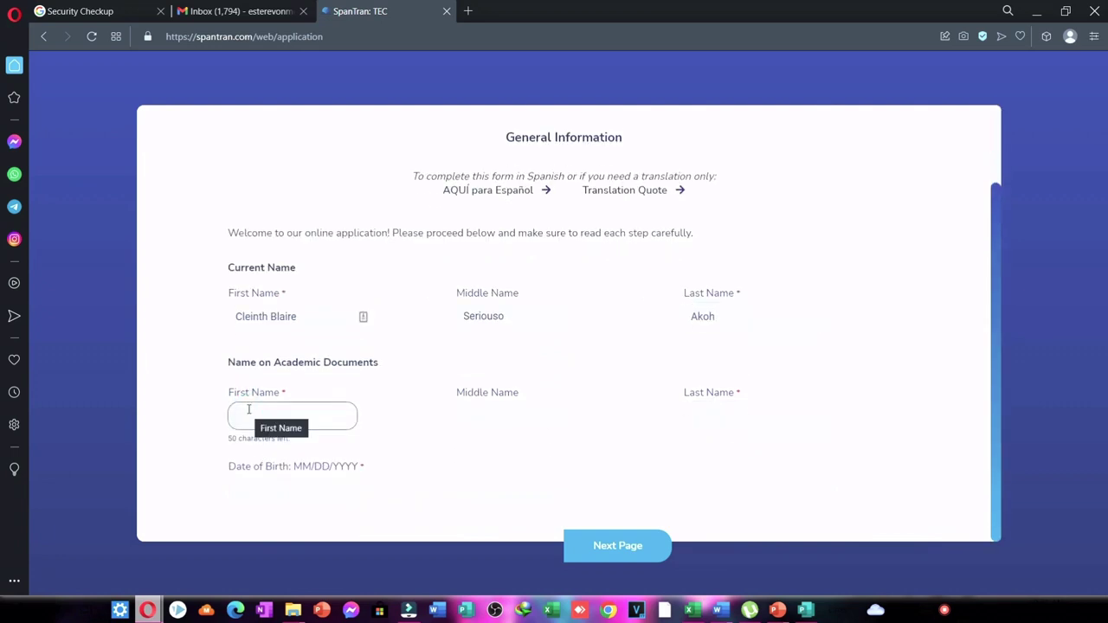
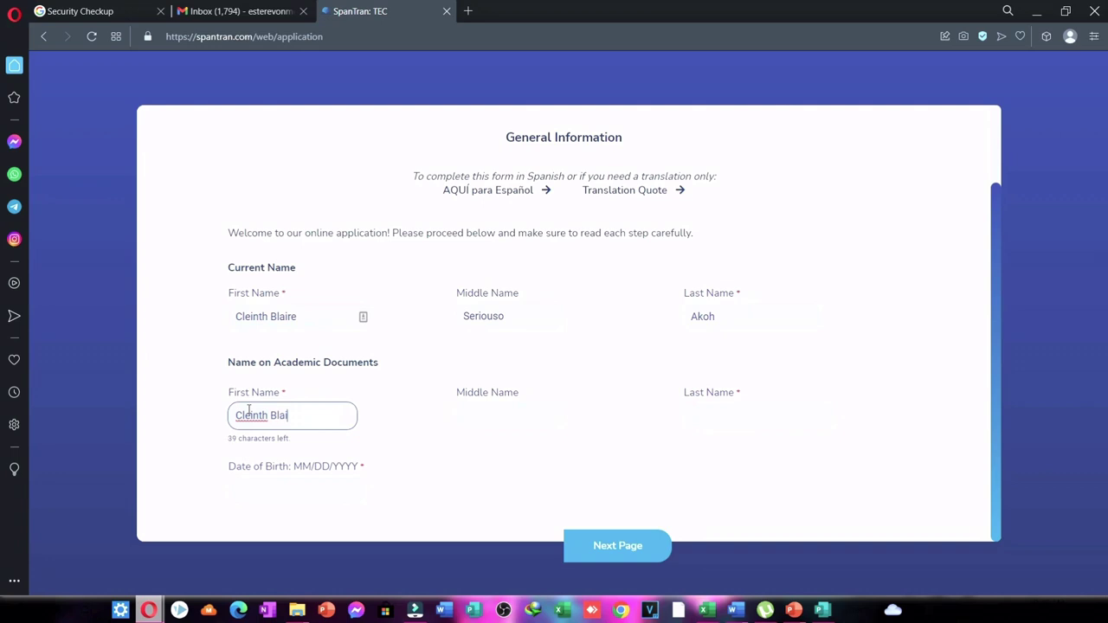
pyautogui.click(494, 427)
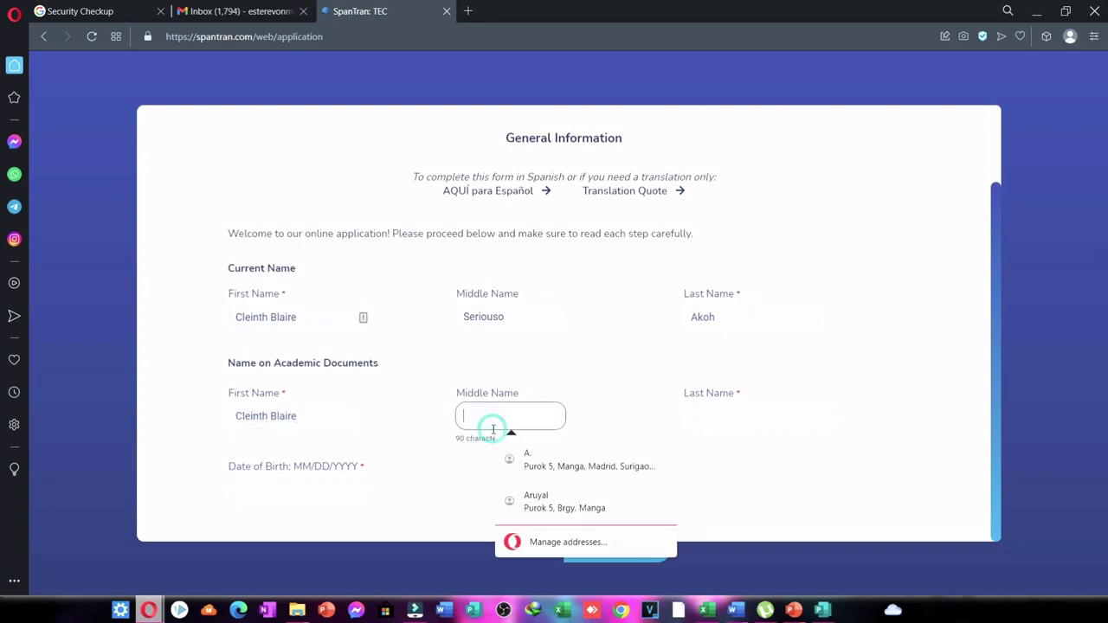
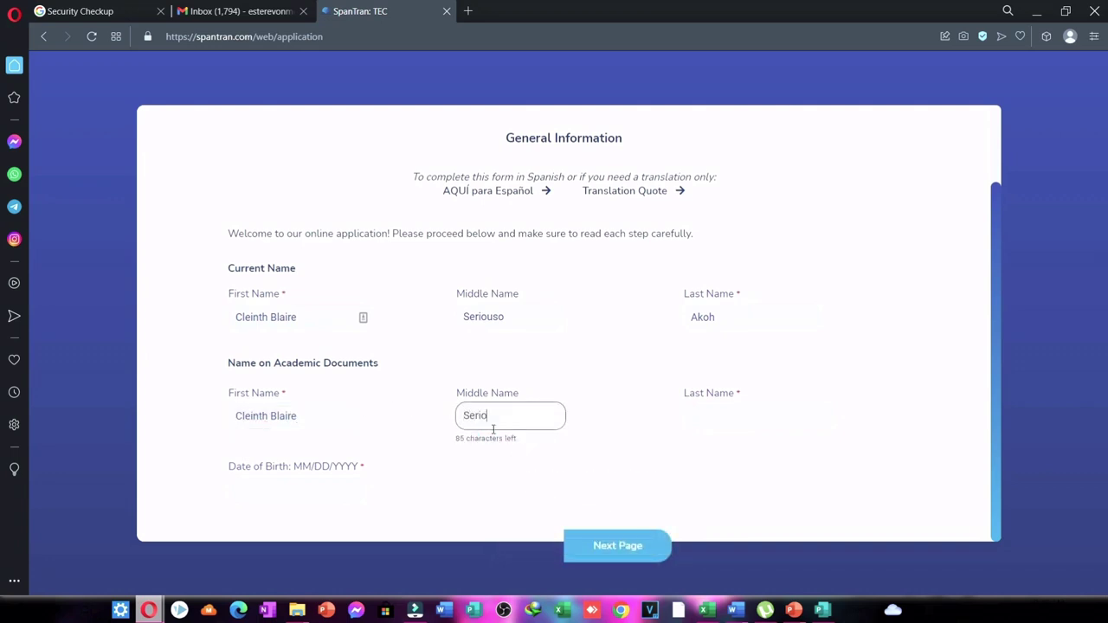
pyautogui.click(720, 423)
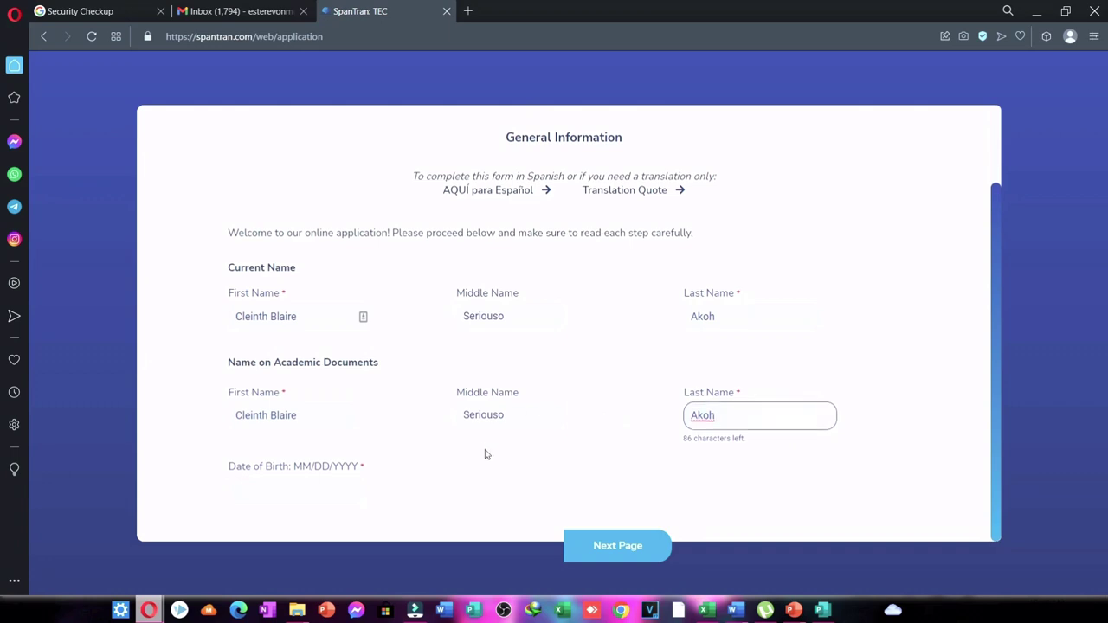
# Enter the applicant's date of birth, fixing the year, and continue to Contact Information.
pyautogui.click(248, 494)
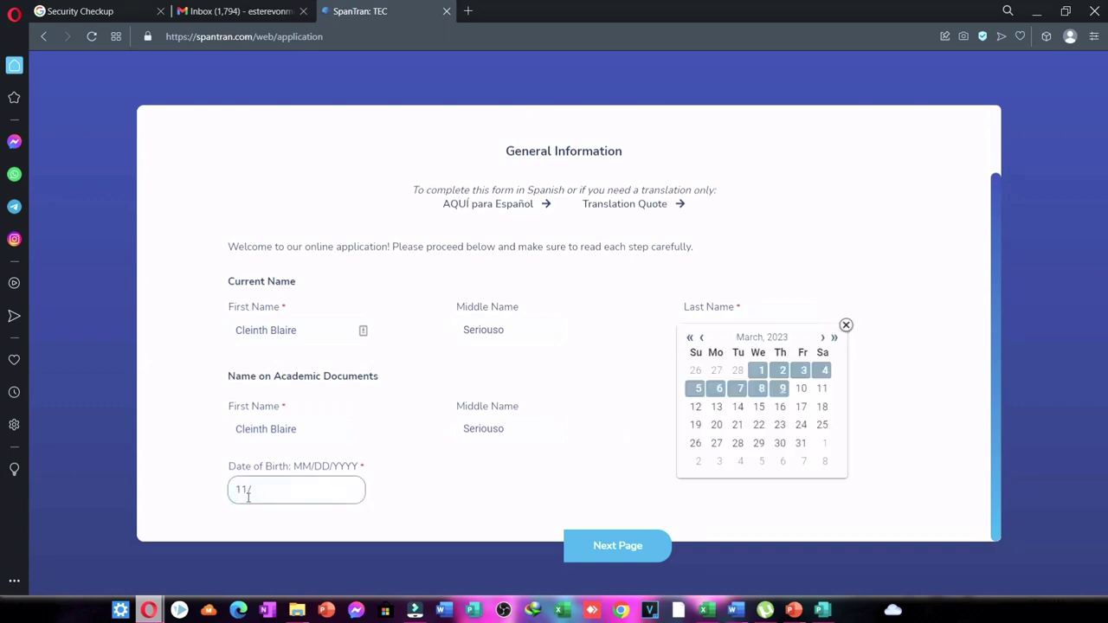
pyautogui.click(645, 553)
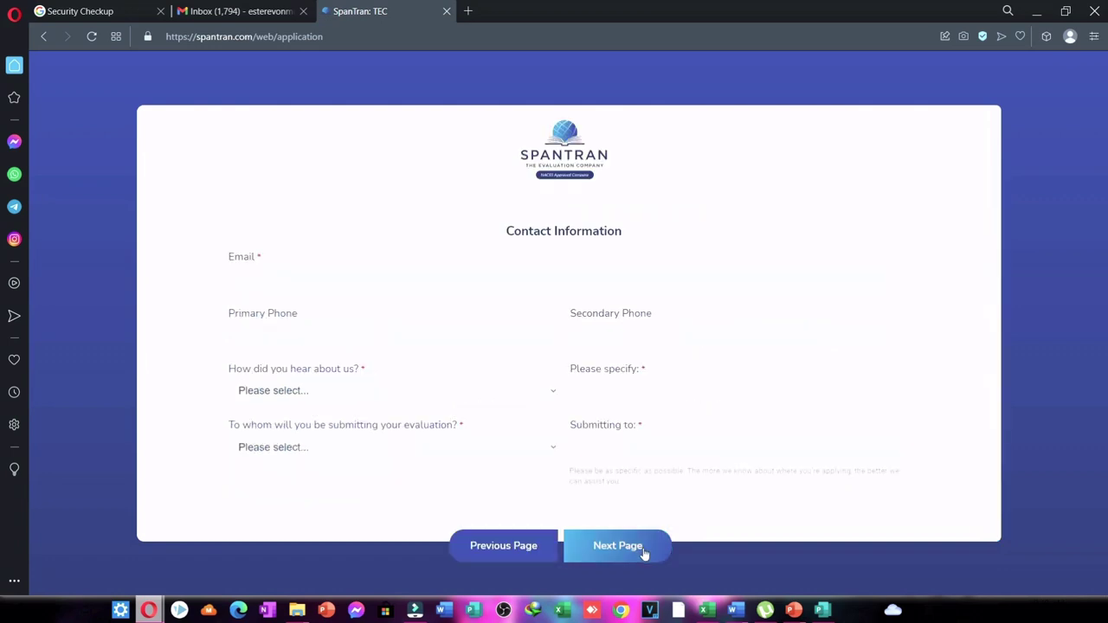
# Enter the applicant's email address and primary and secondary phone numbers.
pyautogui.click(258, 280)
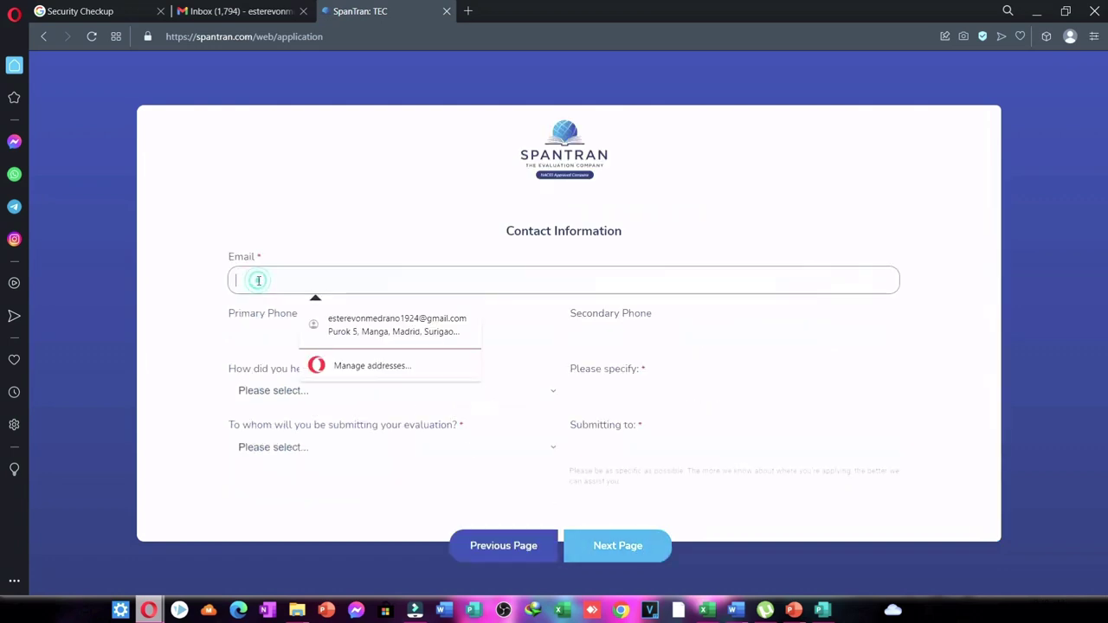
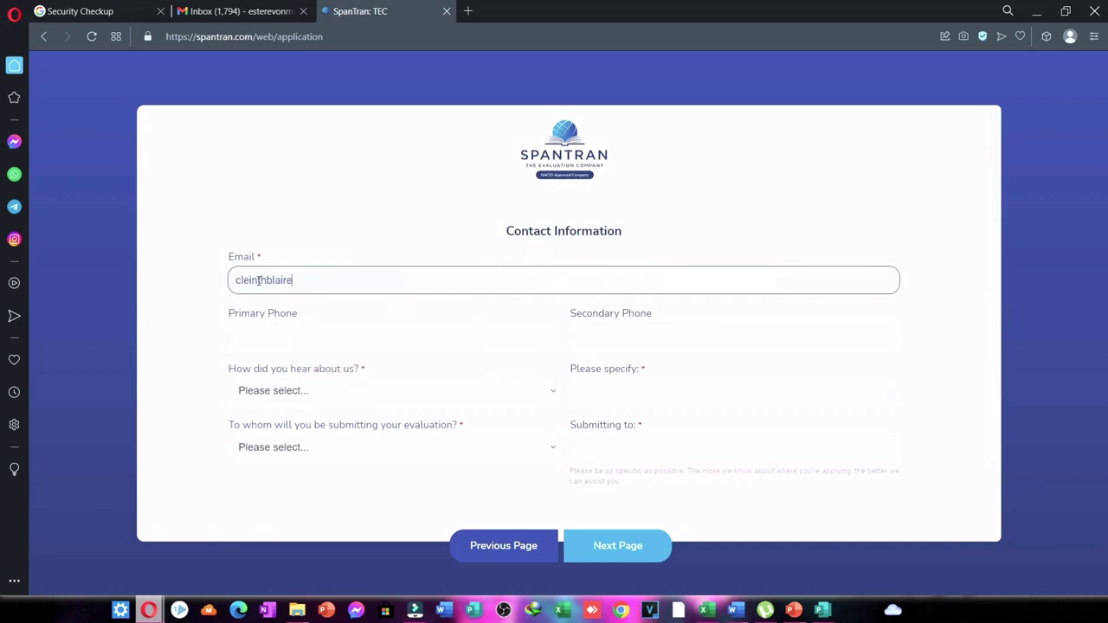
pyautogui.click(259, 281)
pyautogui.write('t')
pyautogui.click(281, 340)
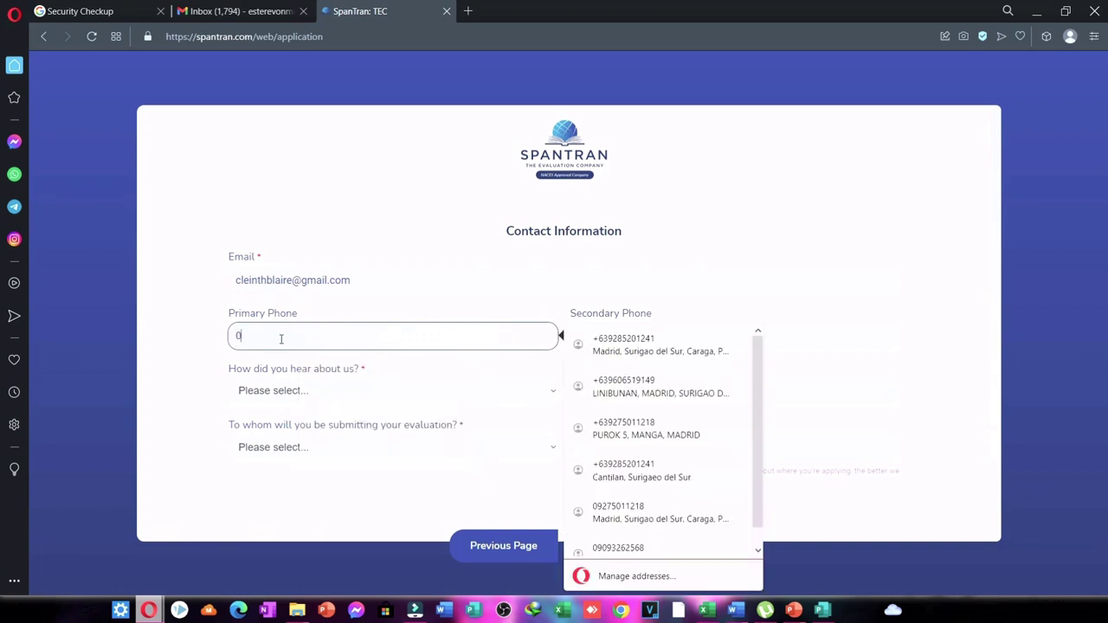
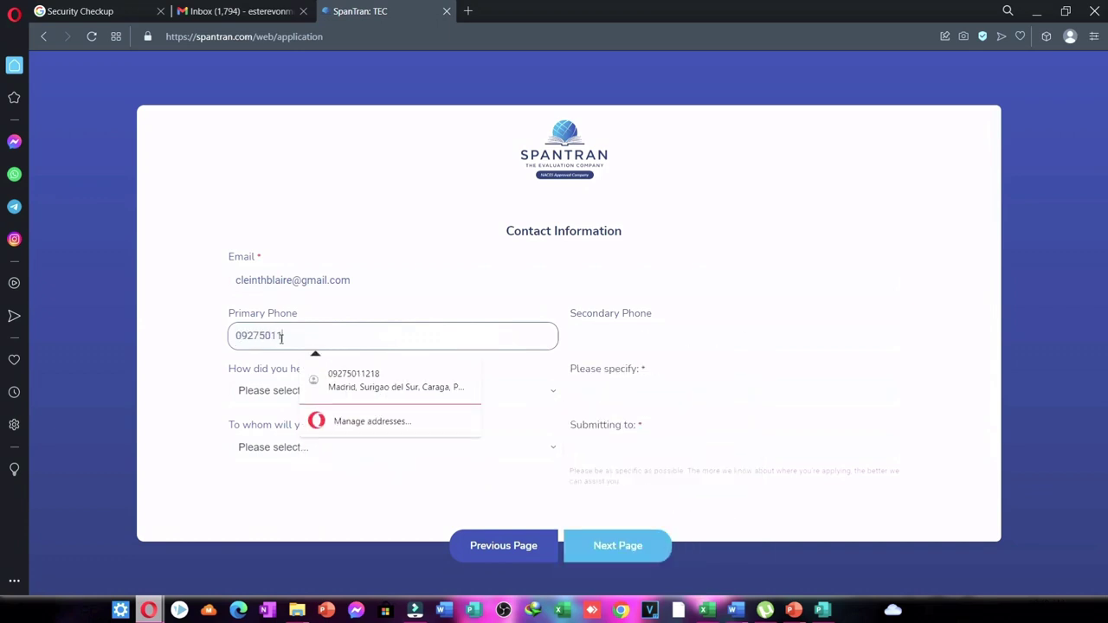
pyautogui.click(633, 336)
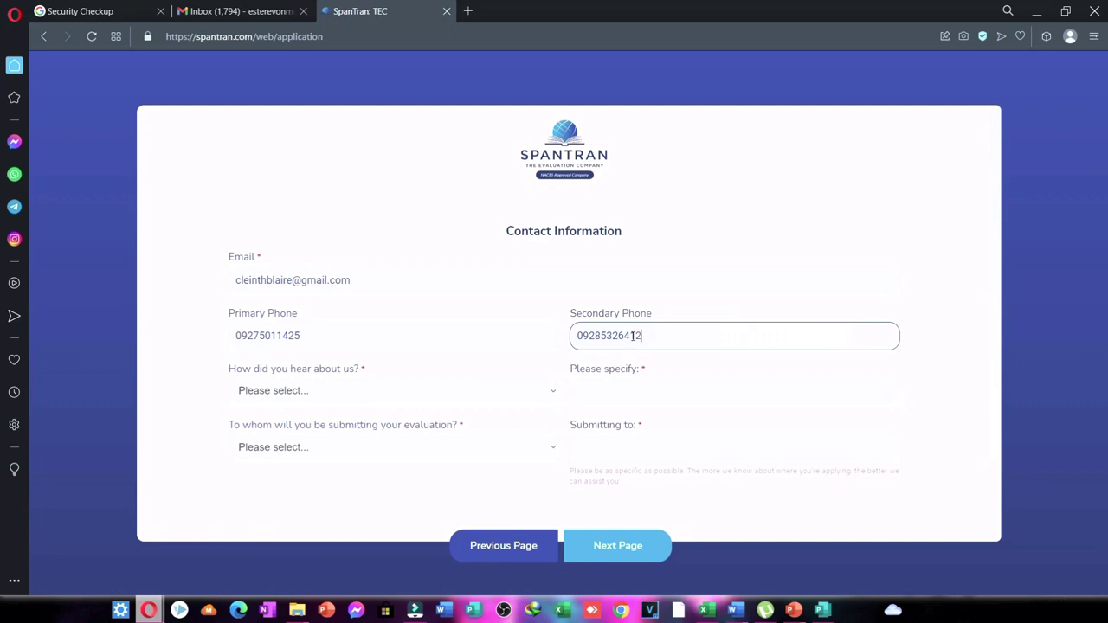
# Answer Friend/Person for how they heard about SpanTran and specify the referrer's name.
pyautogui.click(293, 395)
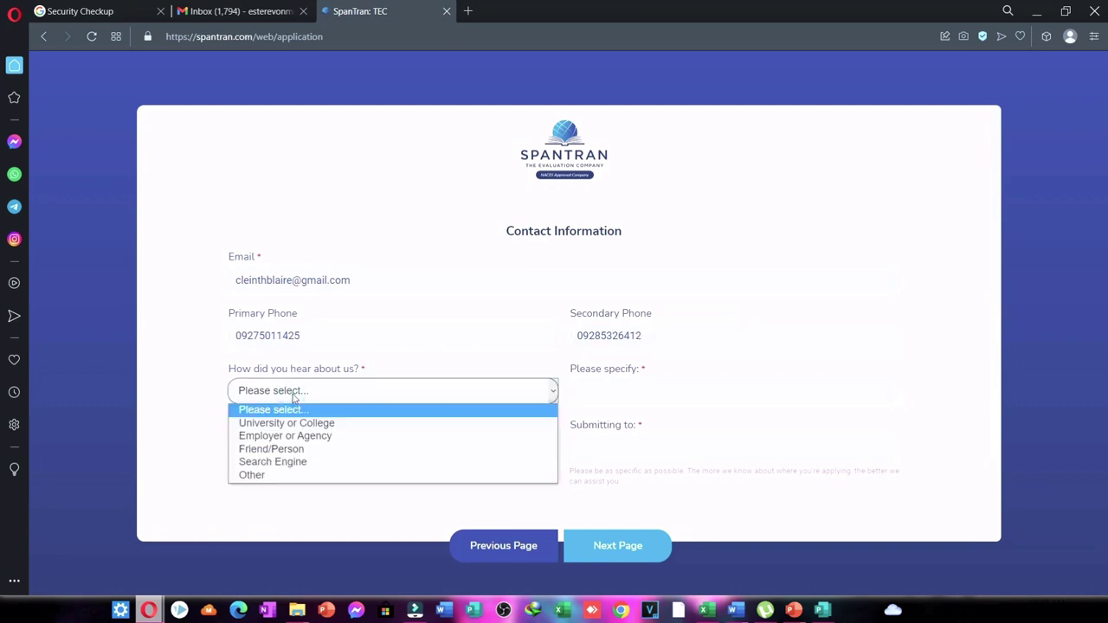
pyautogui.click(271, 449)
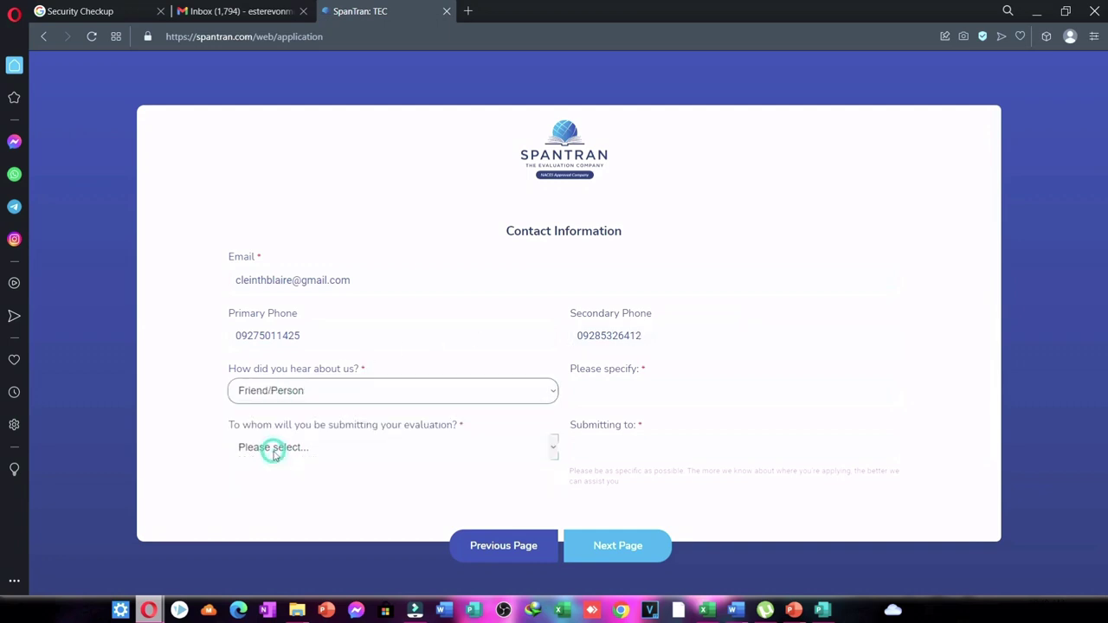
pyautogui.click(594, 393)
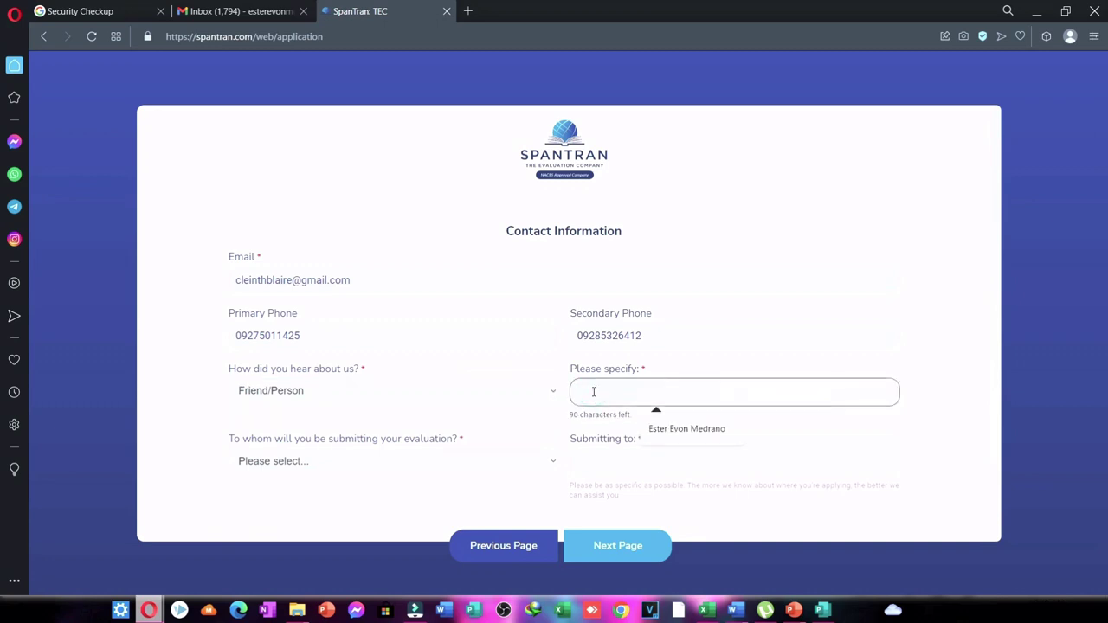
pyautogui.click(679, 429)
# Choose Employer as the evaluation recipient, enter the recipient's name, and continue to Academic History.
pyautogui.click(314, 470)
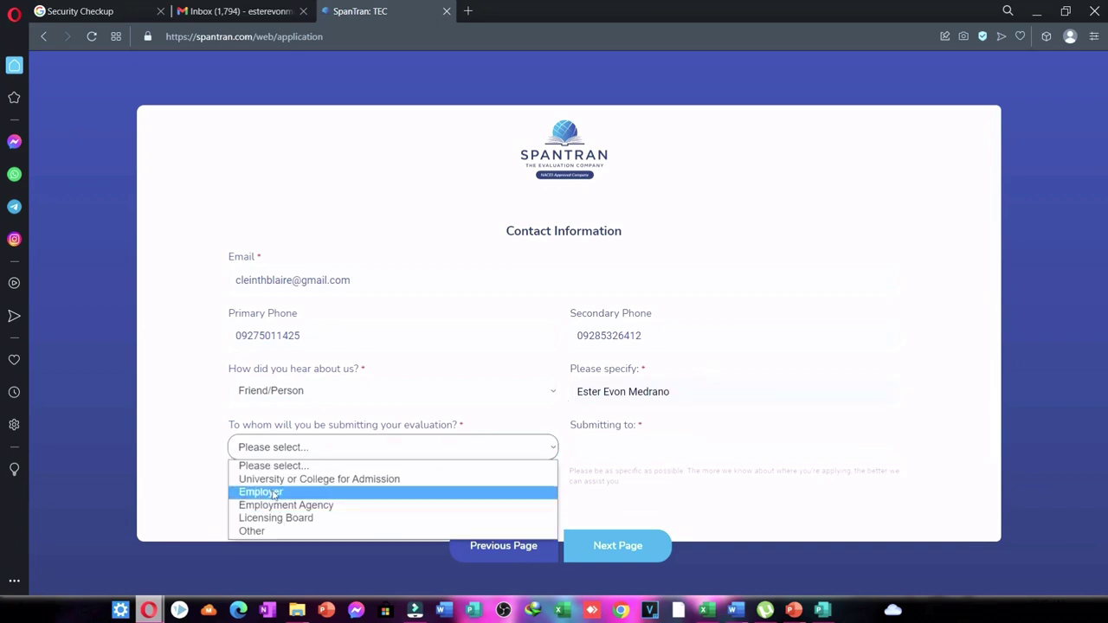
pyautogui.click(272, 492)
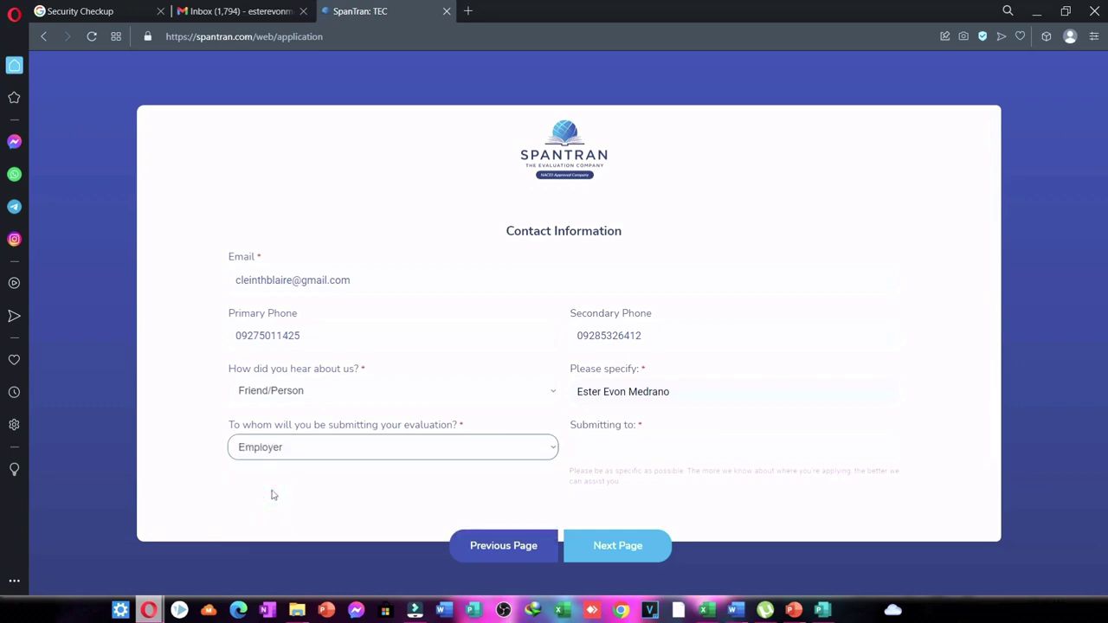
pyautogui.click(610, 457)
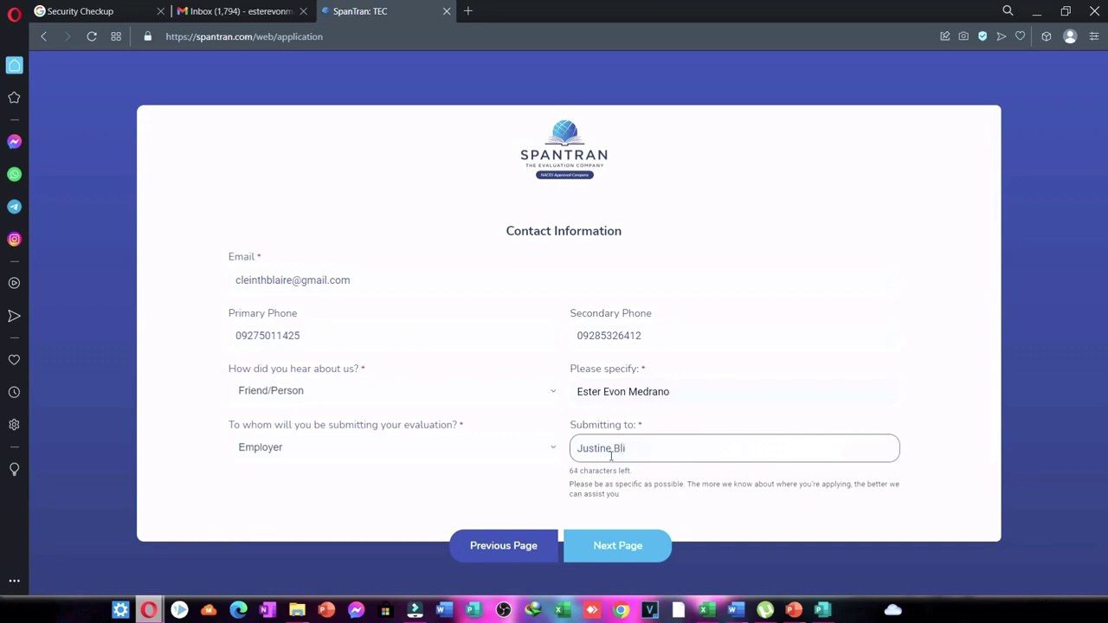
pyautogui.click(608, 547)
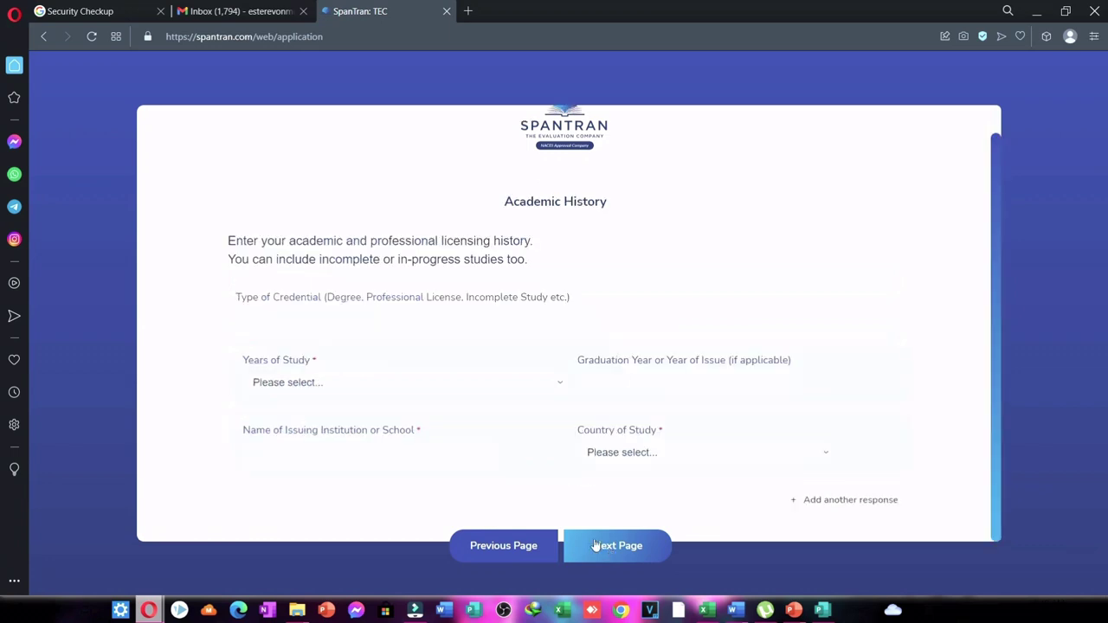
# Set Years of Study to 4 and the graduation year to 2008.
pyautogui.click(497, 390)
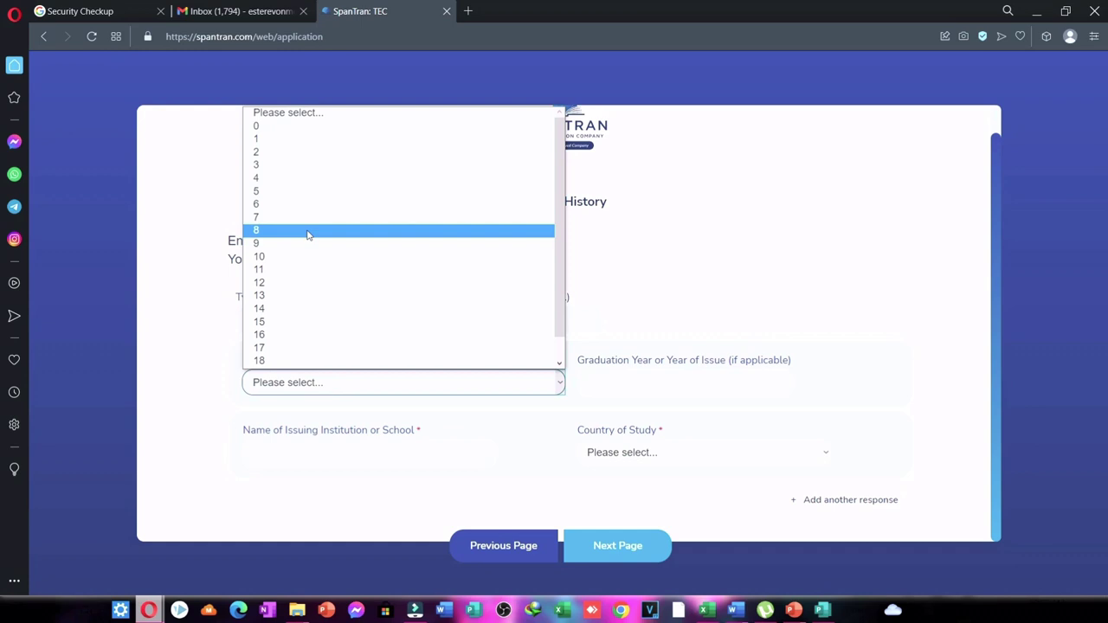
pyautogui.click(274, 181)
pyautogui.click(645, 378)
pyautogui.write('2008')
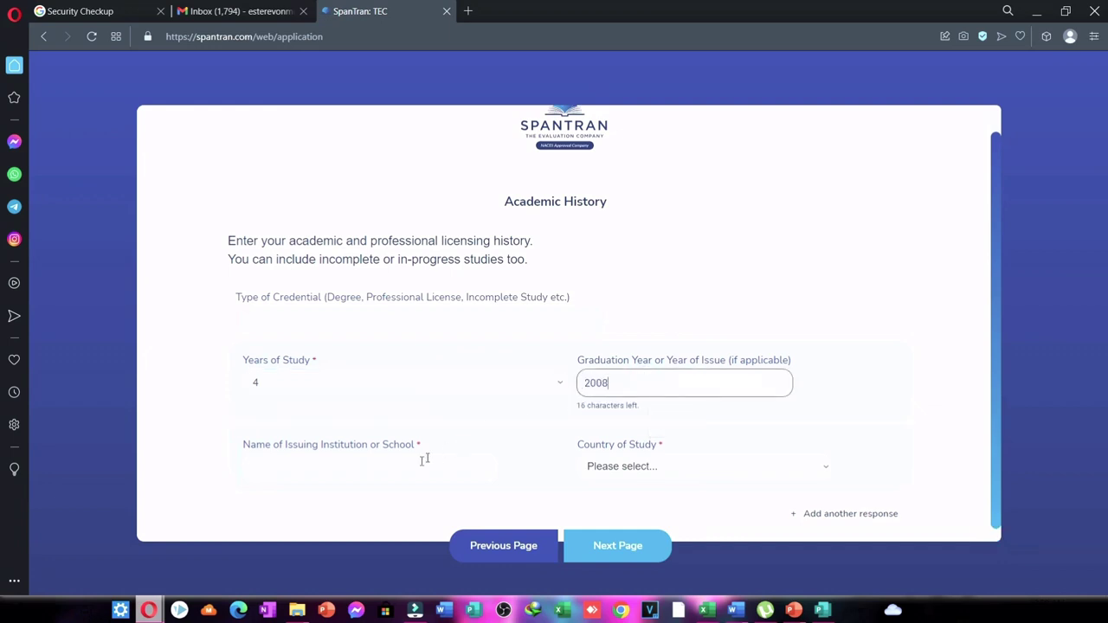
# Enter 'Surigao del Sur State University' as the issuing institution.
pyautogui.click(416, 463)
pyautogui.write('Surig')
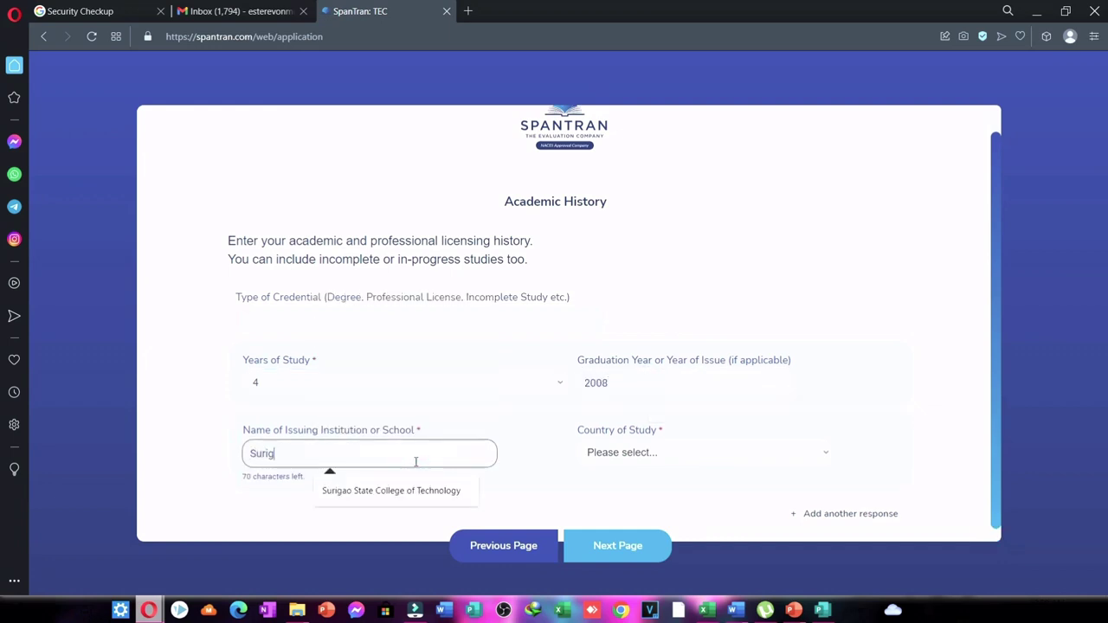
pyautogui.write('ao dedl Sur Sate')
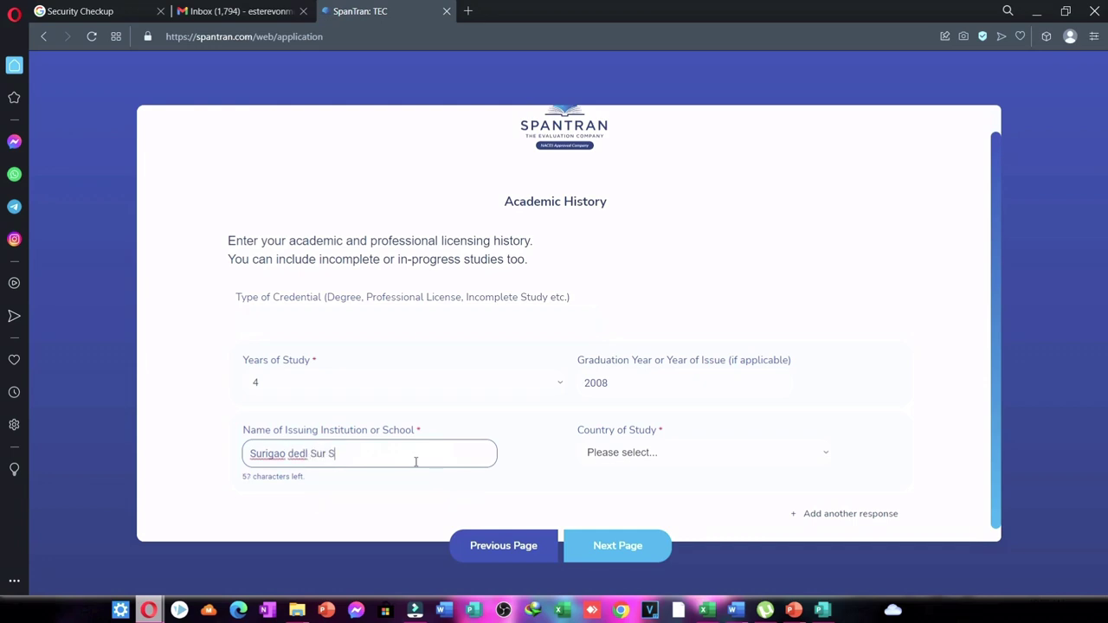
pyautogui.press('BackSpace')
pyautogui.press('BackSpace')
pyautogui.press('BackSpace')
pyautogui.write('tet')
pyautogui.write('ate of')
pyautogui.press('BackSpace')
pyautogui.press('BackSpace')
pyautogui.press('BackSpace')
pyautogui.press('BackSpace')
pyautogui.press('BackSpace')
pyautogui.press('BackSpace')
pyautogui.press('BackSpace')
pyautogui.press('BackSpace')
pyautogui.press('BackSpace')
pyautogui.press('BackSpace')
pyautogui.press('BackSpace')
pyautogui.press('BackSpace')
pyautogui.press('BackSpace')
pyautogui.press('BackSpace')
pyautogui.write('l Sur Satet University')
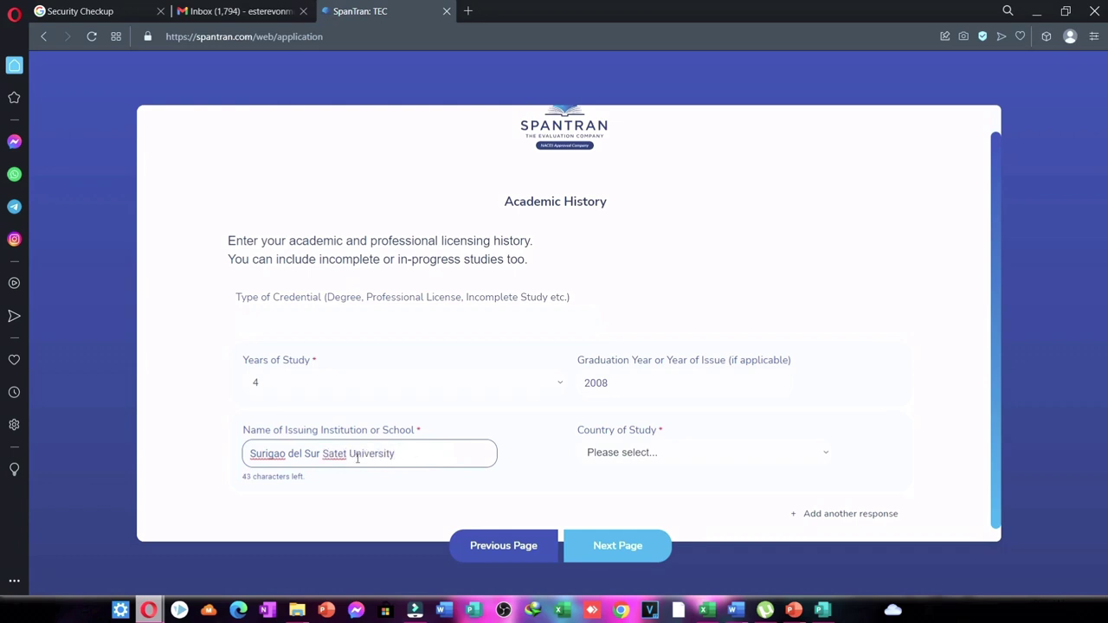
pyautogui.click(349, 459)
pyautogui.press('BackSpace')
pyautogui.moveTo(418, 457); pyautogui.dragTo(246, 445)
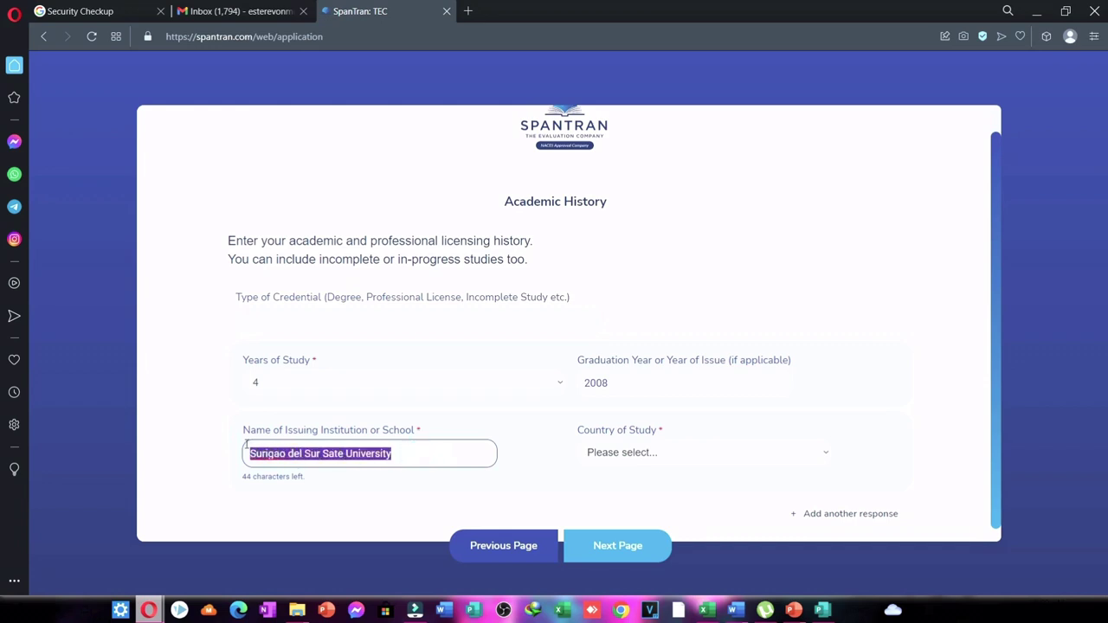
pyautogui.press('BackSpace')
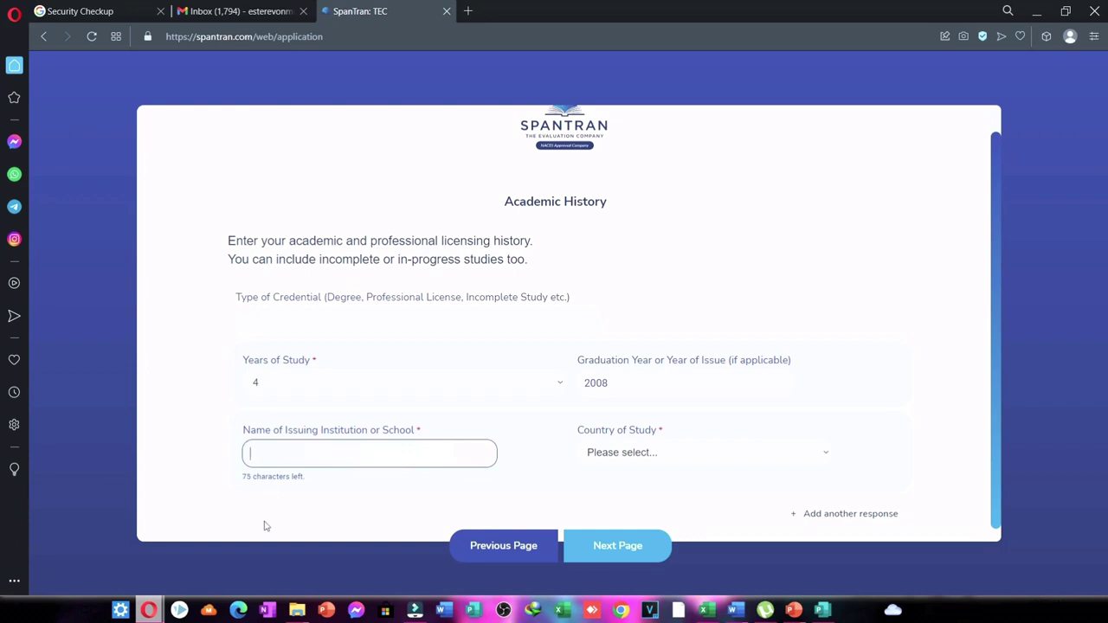
pyautogui.write('Surigao del Sur St')
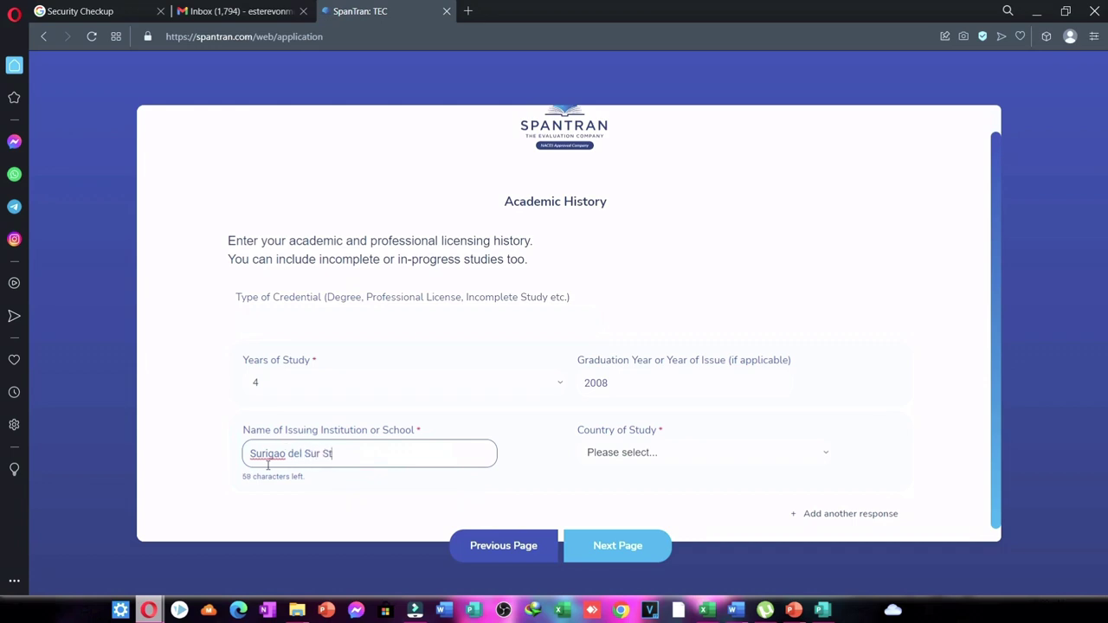
pyautogui.write('ate University')
# Set the Country of Study to Philippines and continue to Translation Services.
pyautogui.click(642, 452)
pyautogui.press('p')
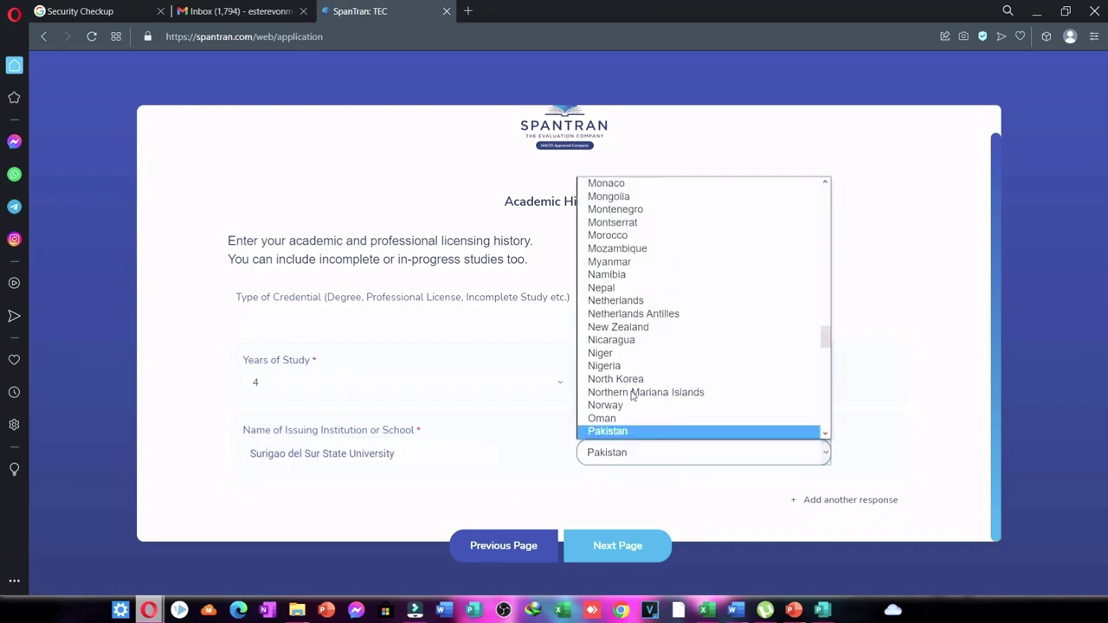
pyautogui.press('Down')
pyautogui.press('Down')
pyautogui.press('Down')
pyautogui.press('Down')
pyautogui.press('Down')
pyautogui.press('Down')
pyautogui.press('Down')
pyautogui.press('Down')
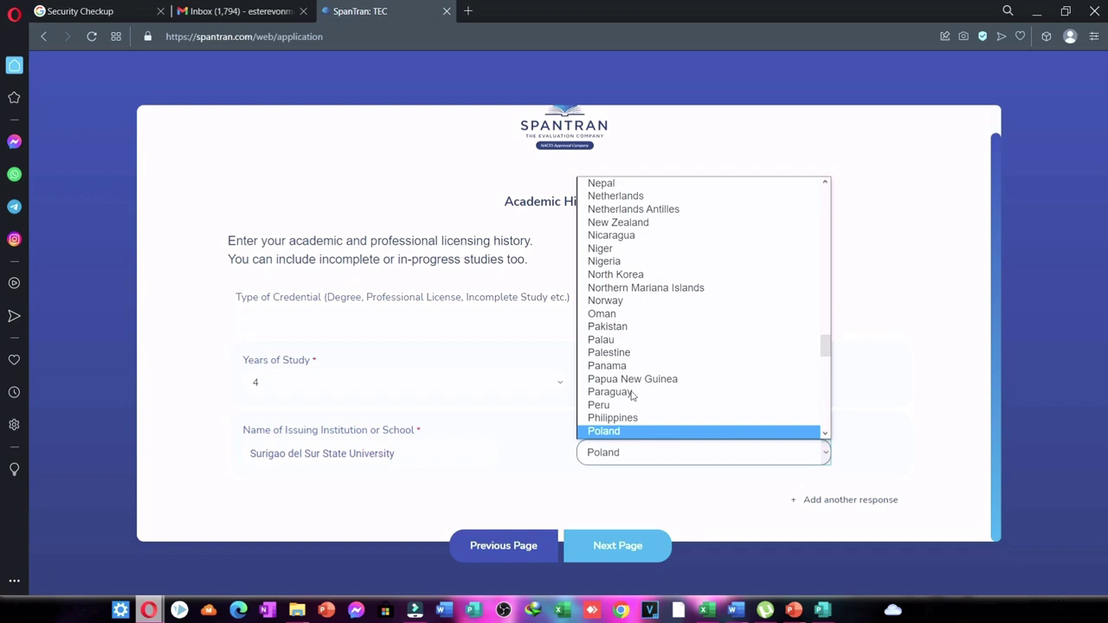
pyautogui.press('Up')
pyautogui.press('Return')
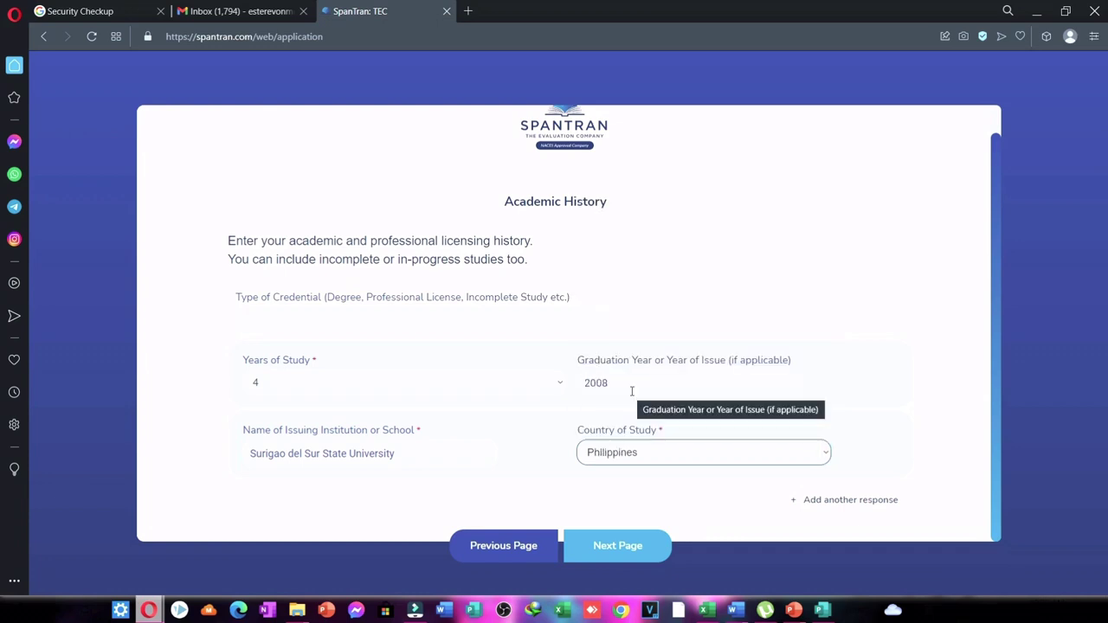
pyautogui.click(603, 549)
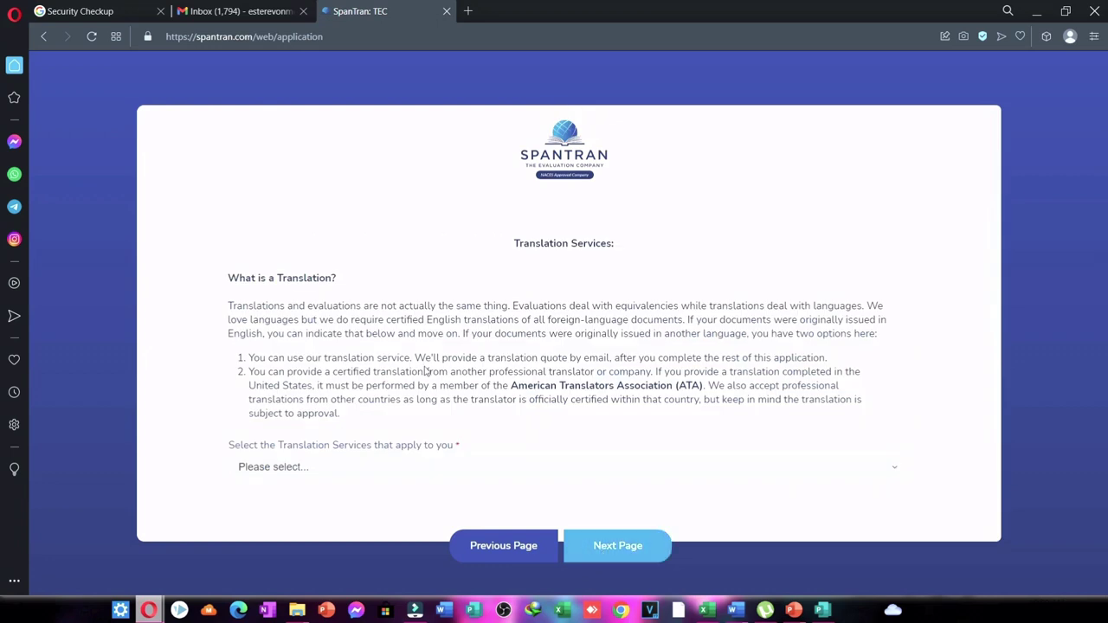
# Declare the documents were originally issued in English and continue to verification services.
pyautogui.click(293, 472)
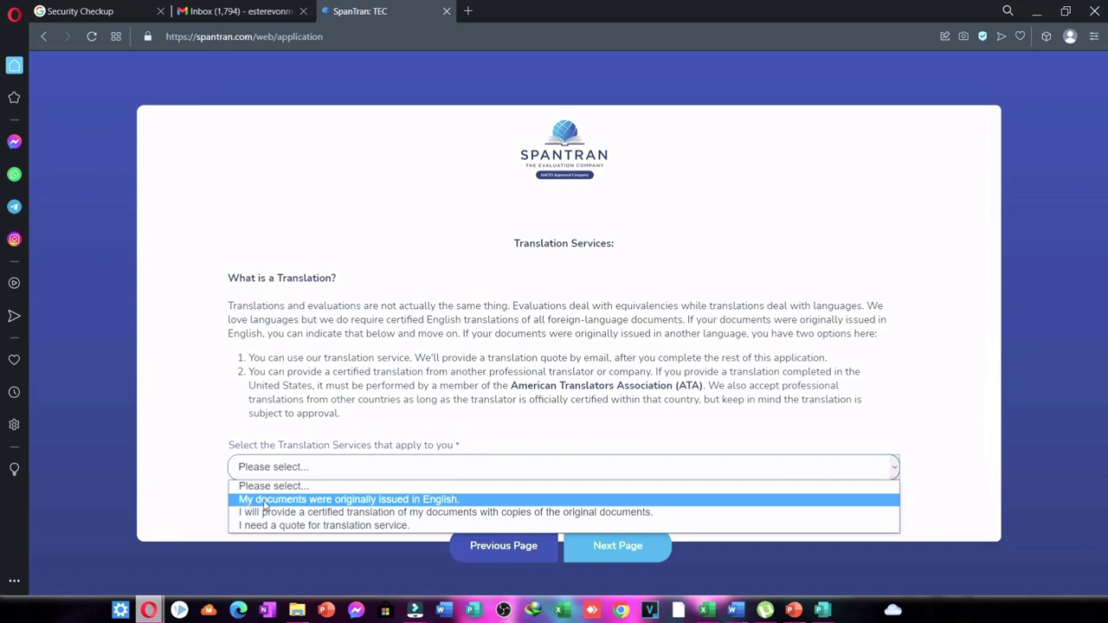
pyautogui.click(265, 502)
pyautogui.click(622, 549)
# Choose to have the former institution send documents directly, then go to Evaluation Services.
pyautogui.scroll(-2, 489, 426)
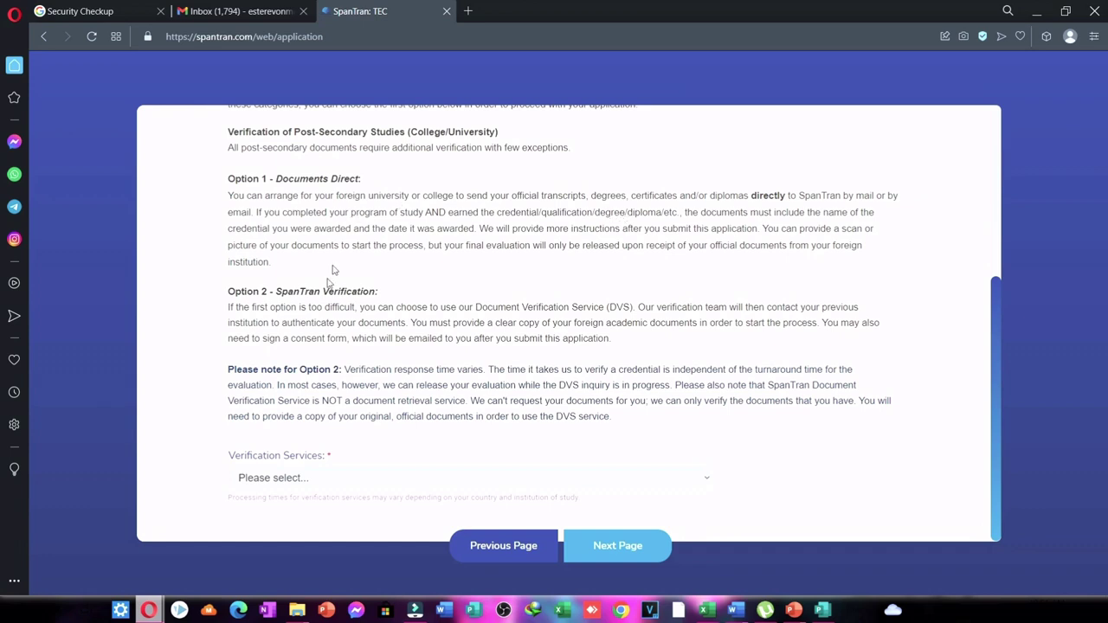
pyautogui.click(409, 482)
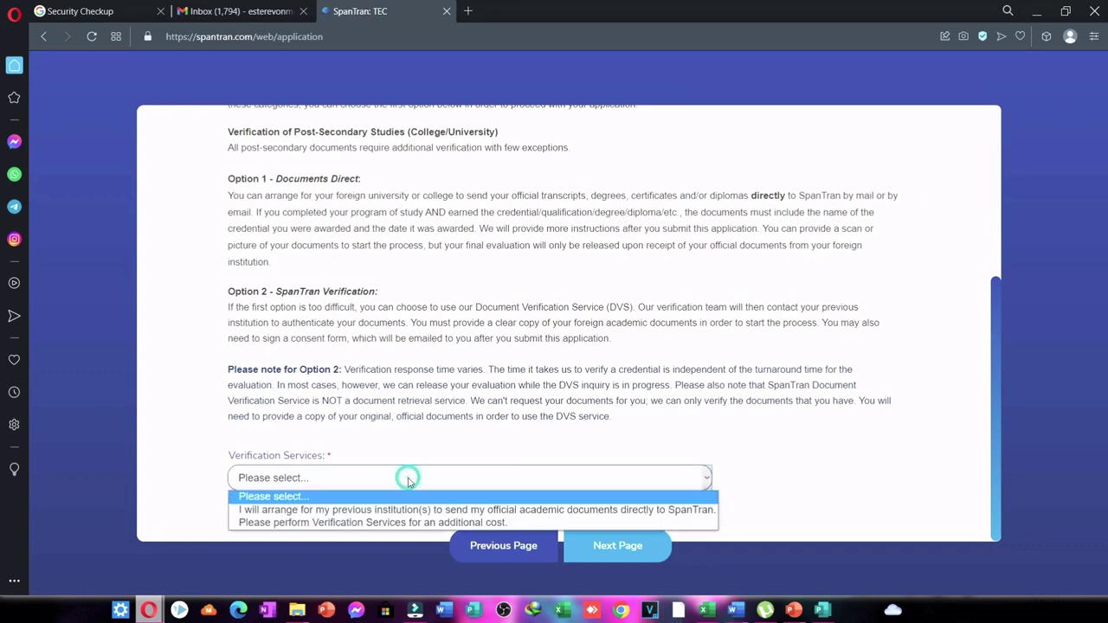
pyautogui.click(303, 512)
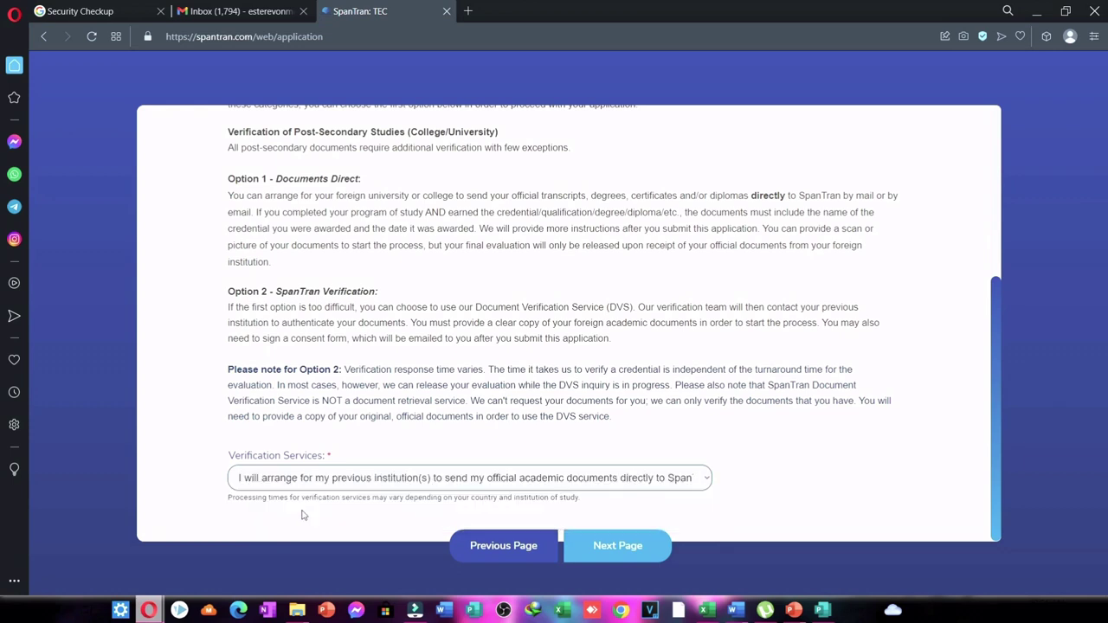
pyautogui.click(623, 547)
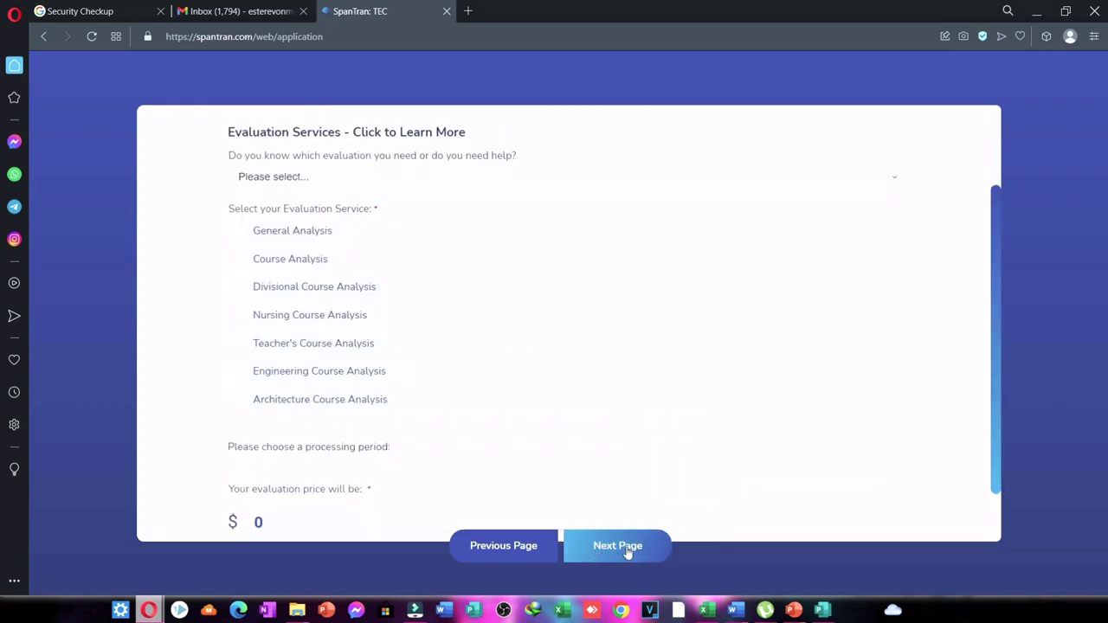
# Select Teacher's Course Analysis with 10 Business Days processing at USD $290.00, then continue.
pyautogui.click(251, 231)
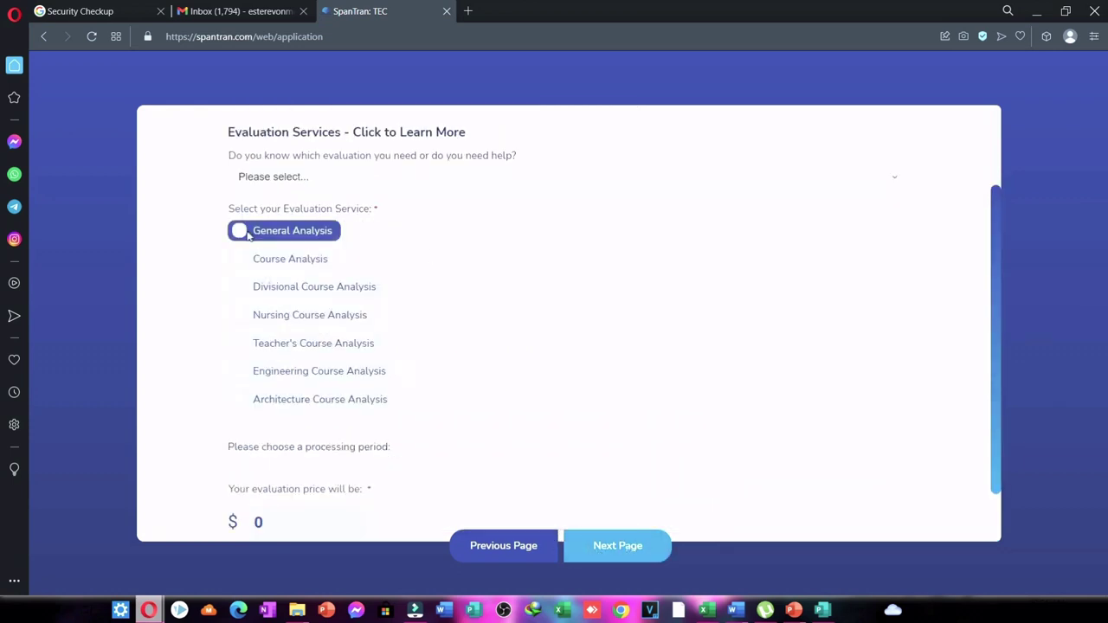
pyautogui.click(239, 259)
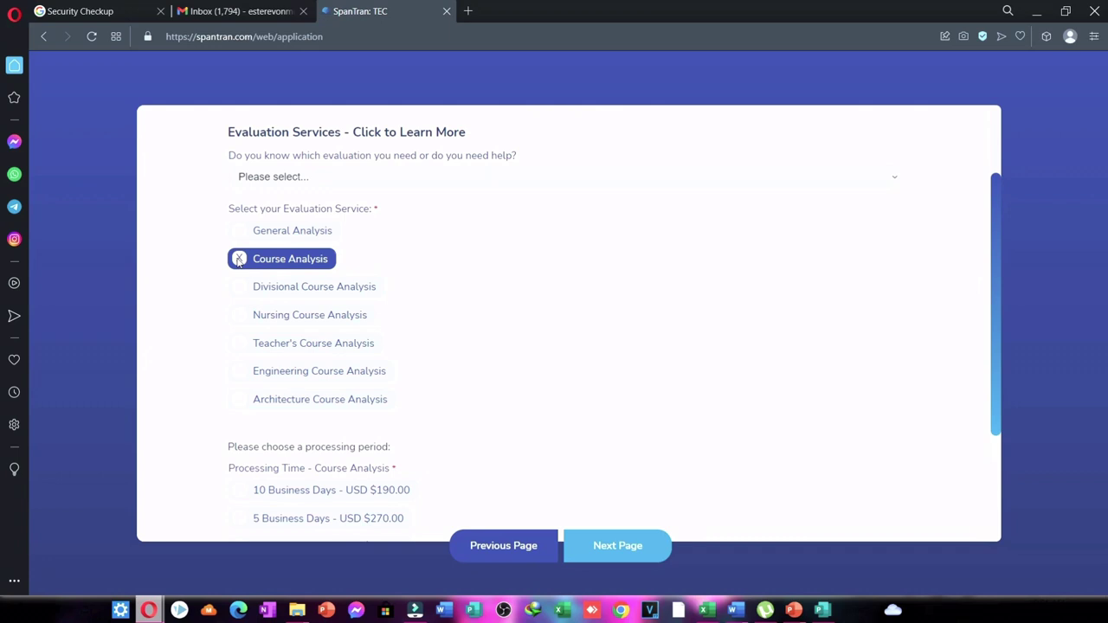
pyautogui.click(308, 353)
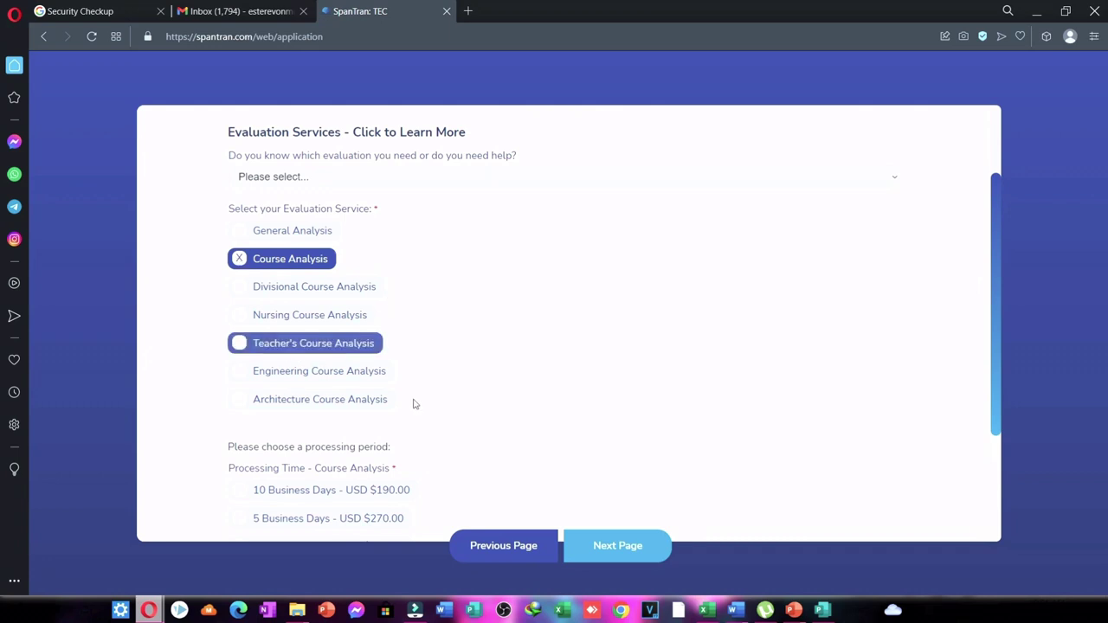
pyautogui.scroll(-1, 415, 445)
pyautogui.click(394, 441)
pyautogui.click(387, 422)
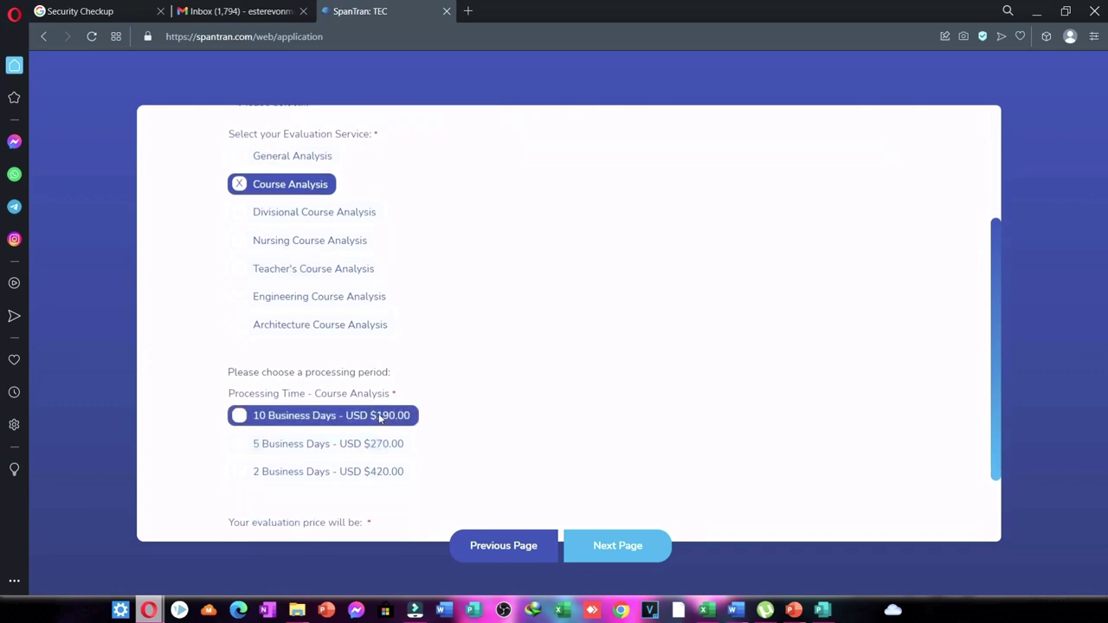
pyautogui.click(243, 271)
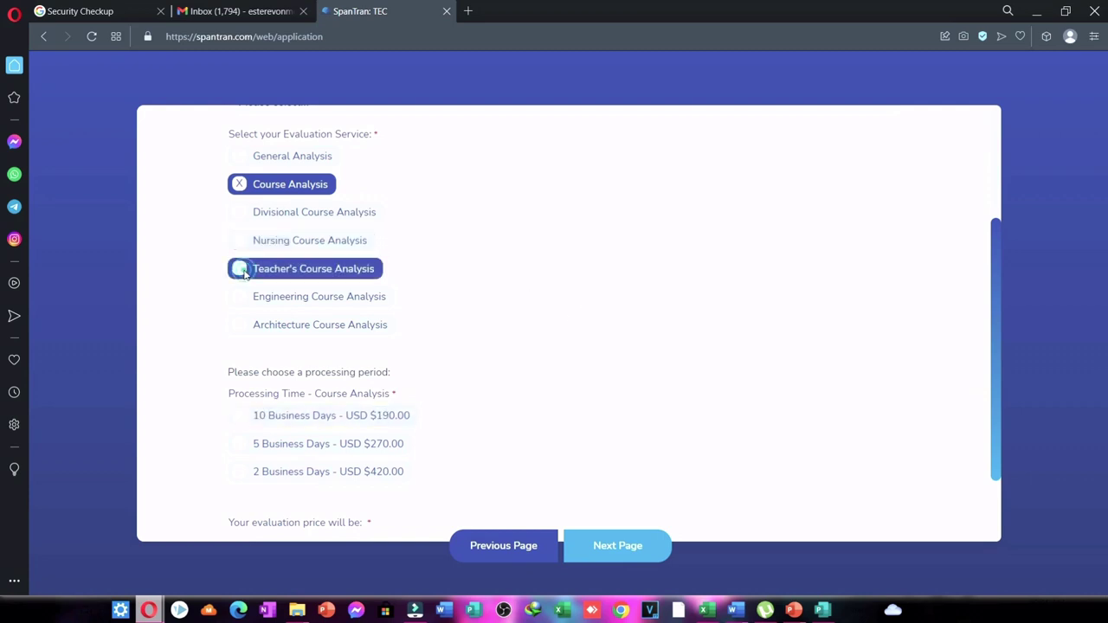
pyautogui.click(271, 418)
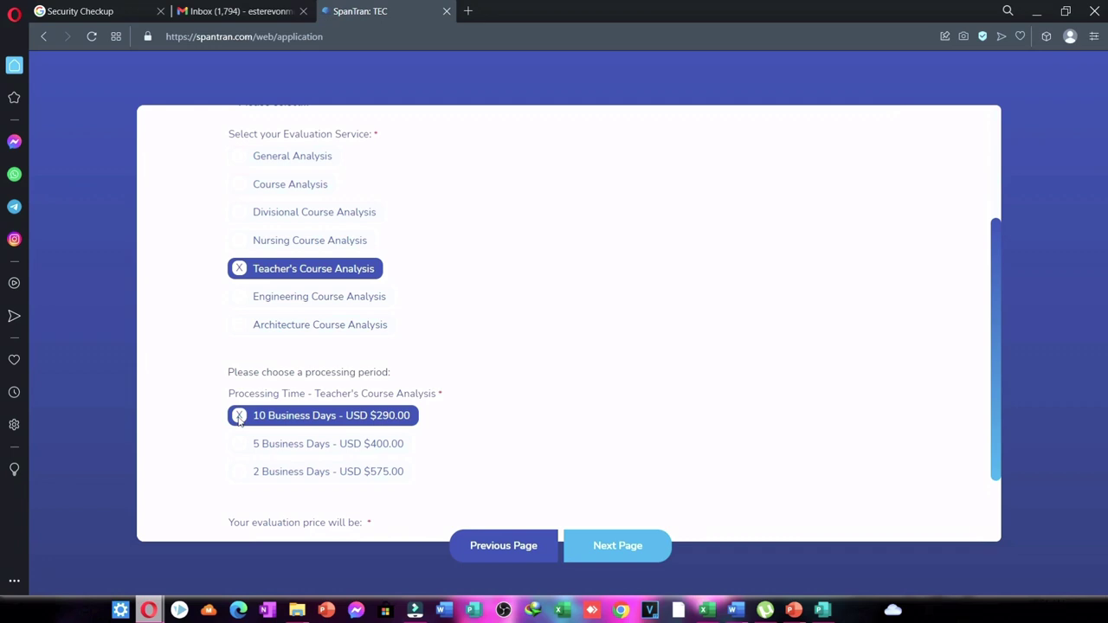
pyautogui.click(599, 554)
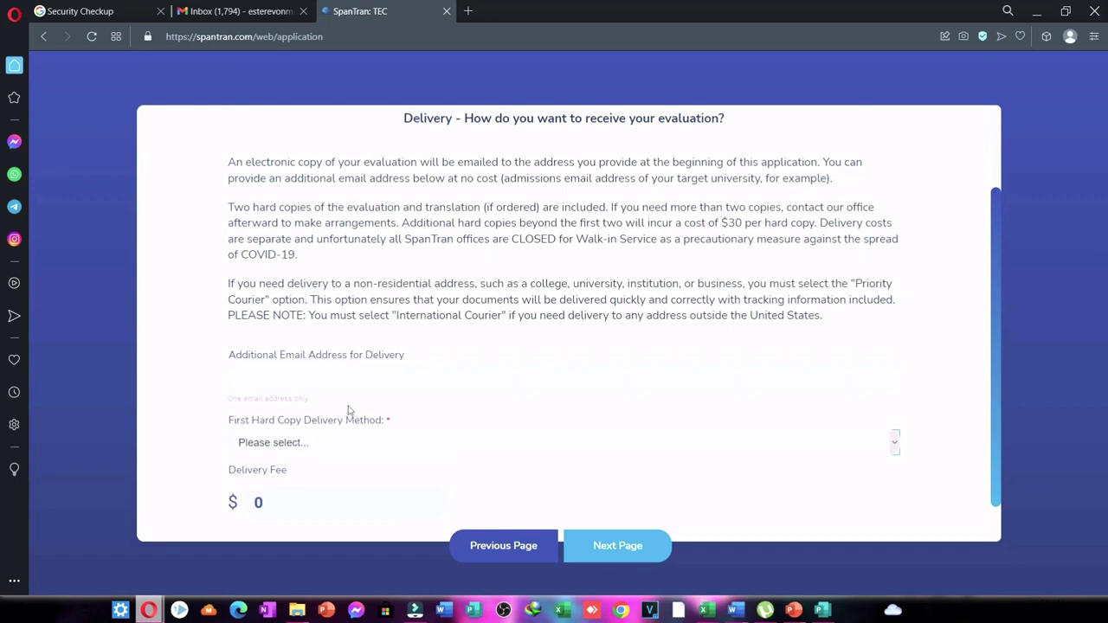
# Add an additional delivery email address, choose No hard copies, and continue to ID Upload.
pyautogui.click(320, 377)
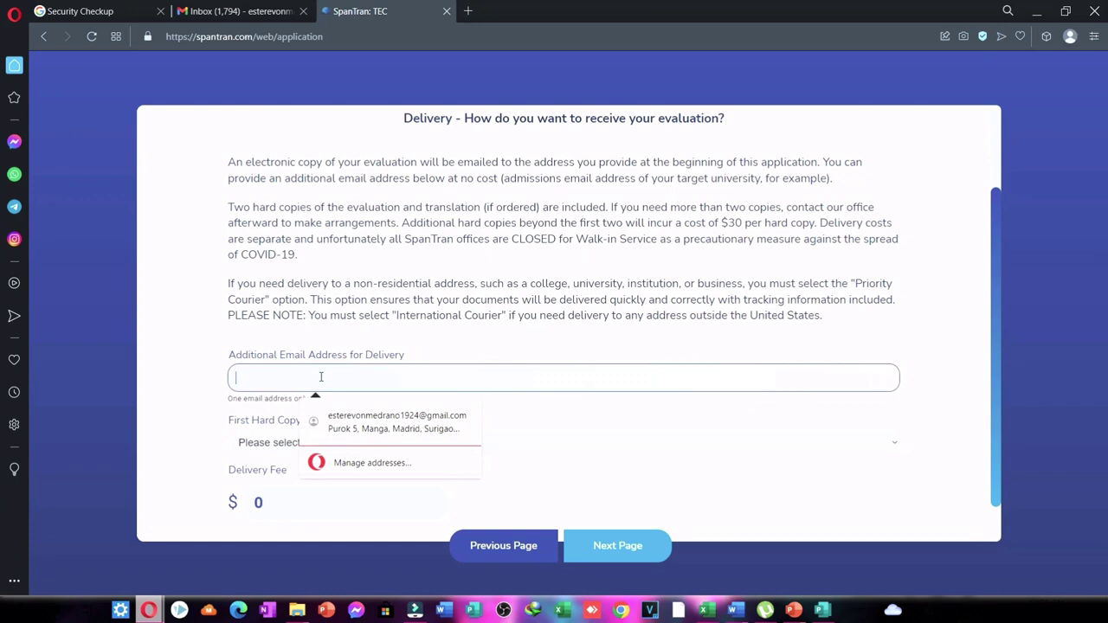
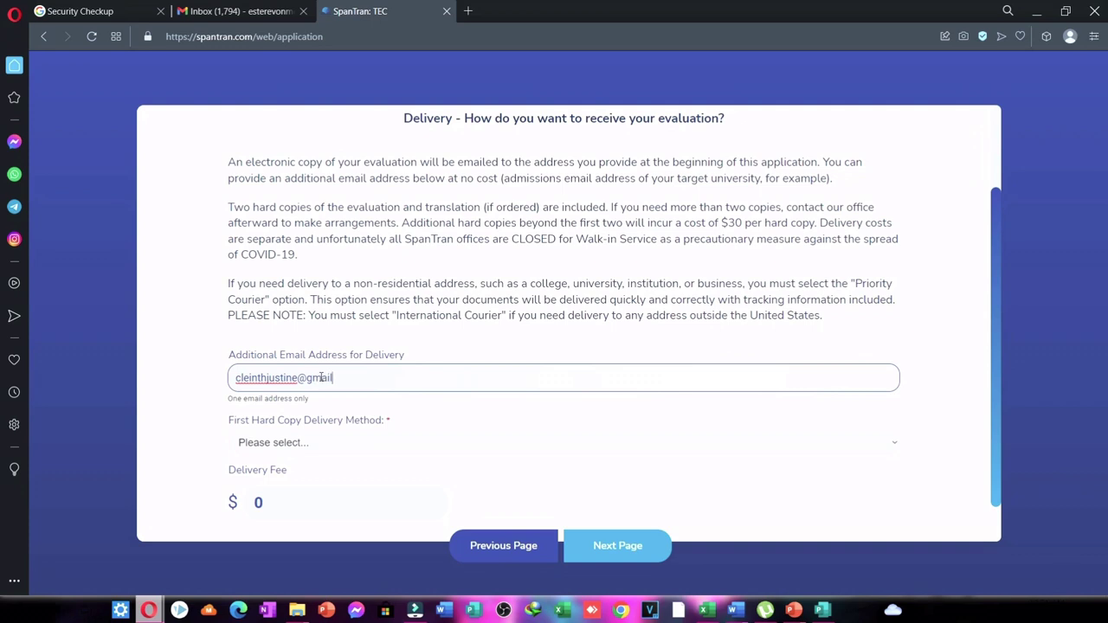
pyautogui.click(285, 446)
pyautogui.click(257, 527)
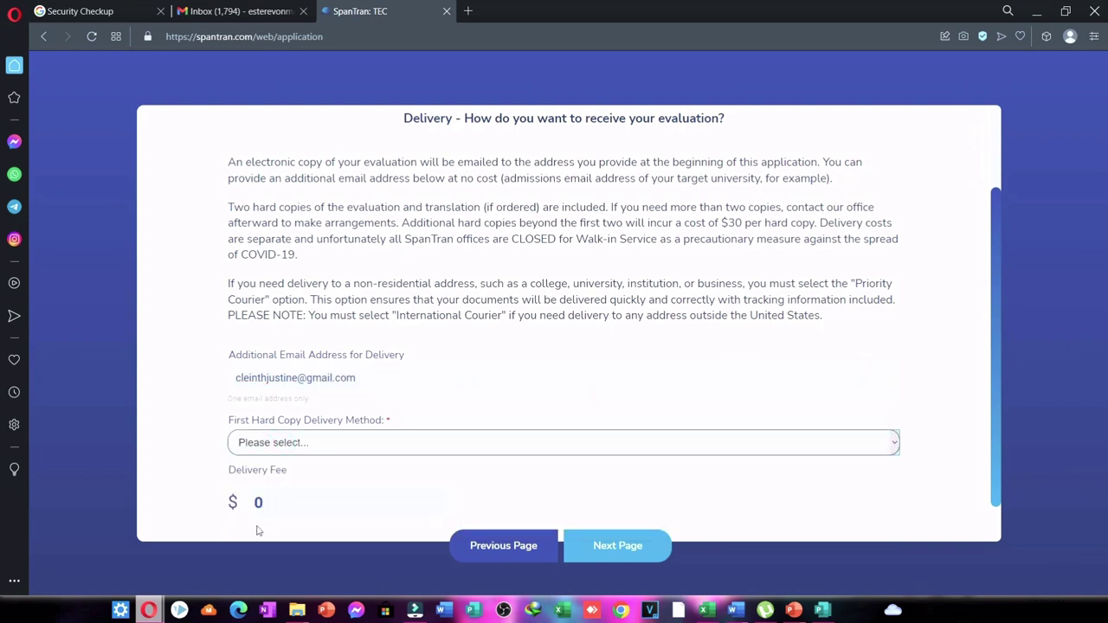
pyautogui.scroll(-1, 524, 425)
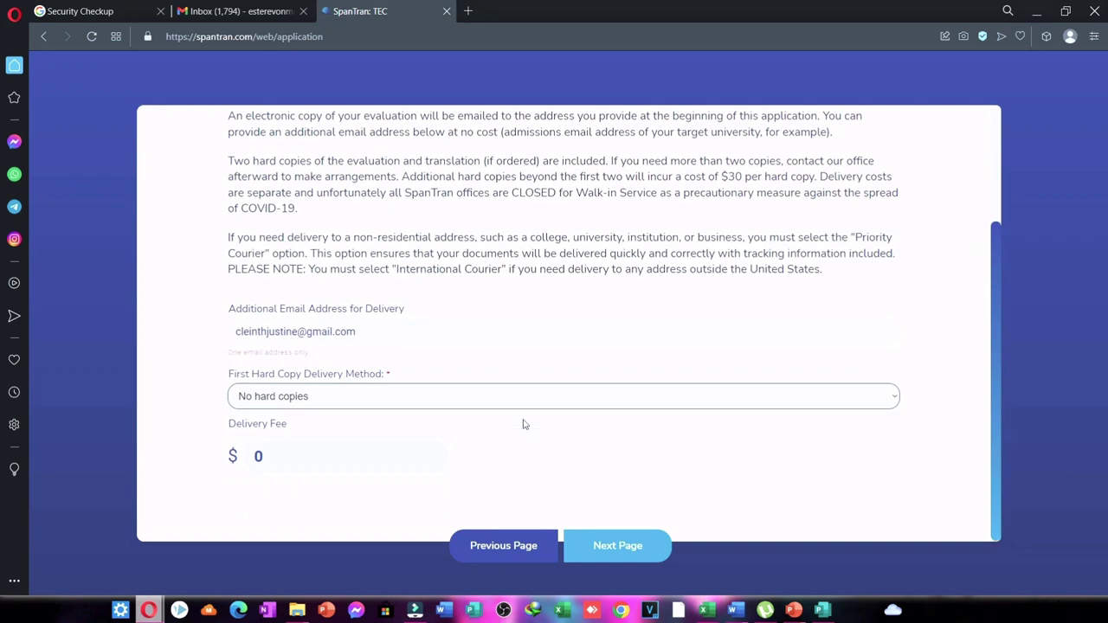
pyautogui.click(630, 554)
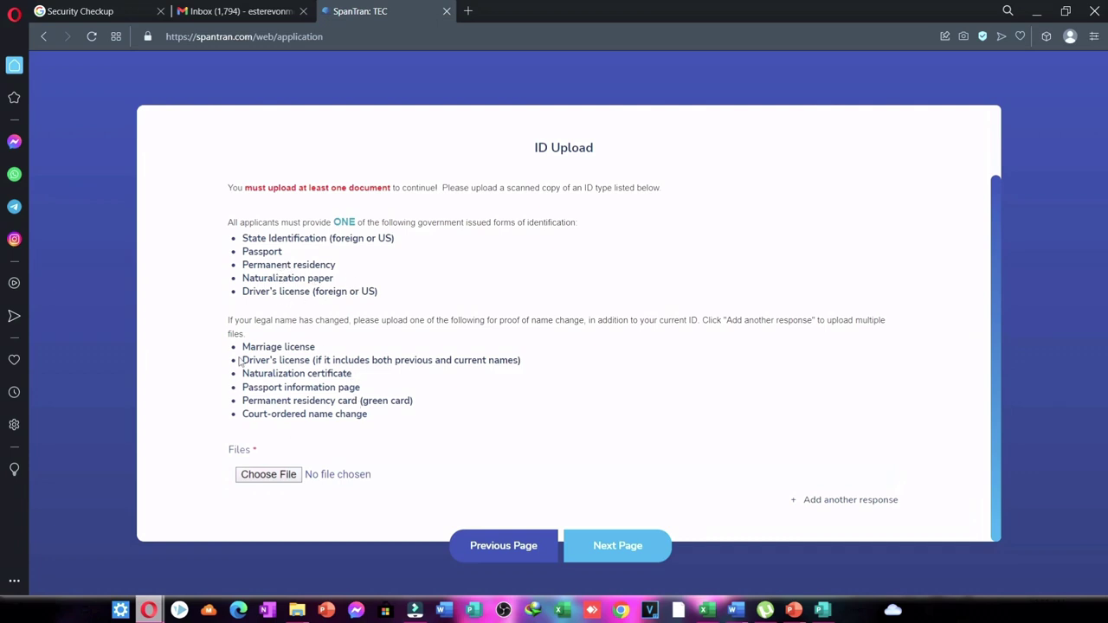
# Upload the passport PDF from Downloads as the ID and continue to Document Upload.
pyautogui.click(265, 475)
pyautogui.click(353, 346)
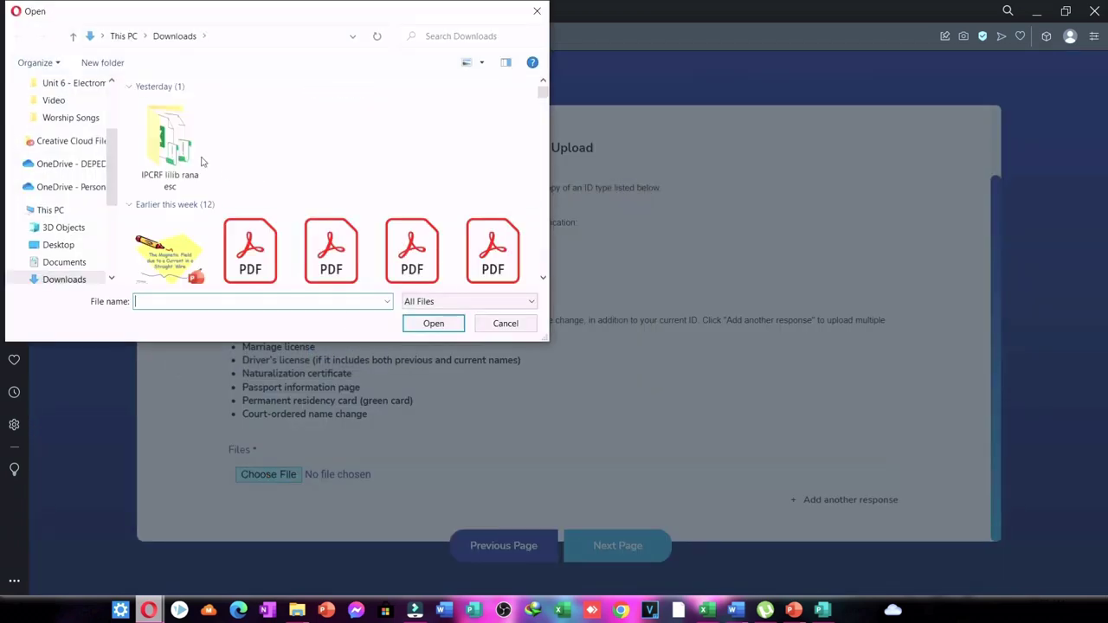
pyautogui.scroll(3, 61, 144)
pyautogui.click(71, 136)
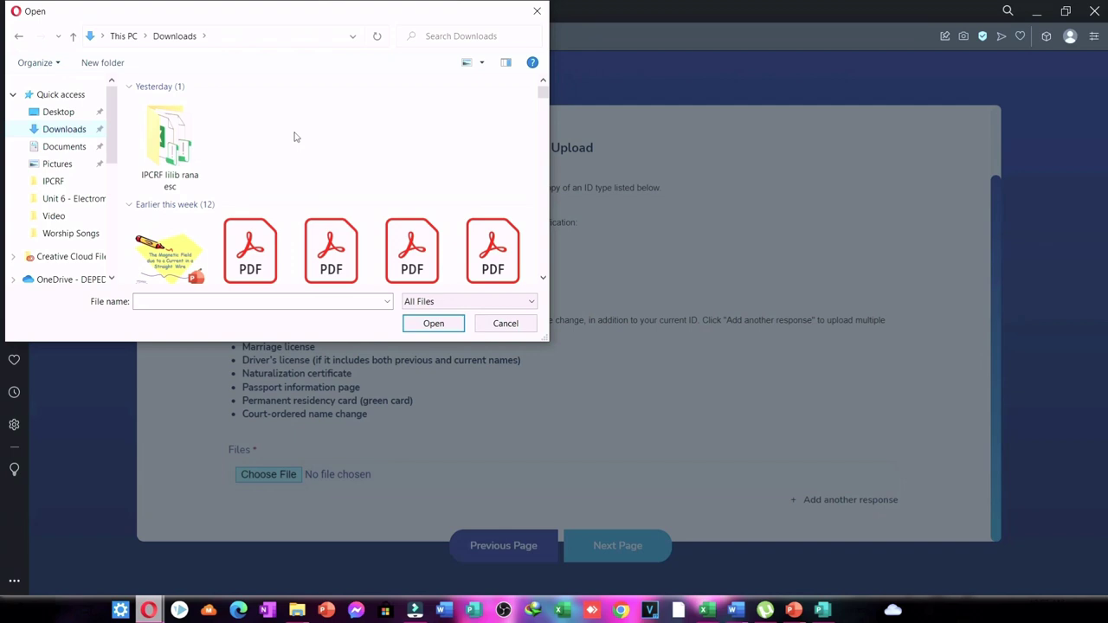
pyautogui.scroll(-2, 297, 136)
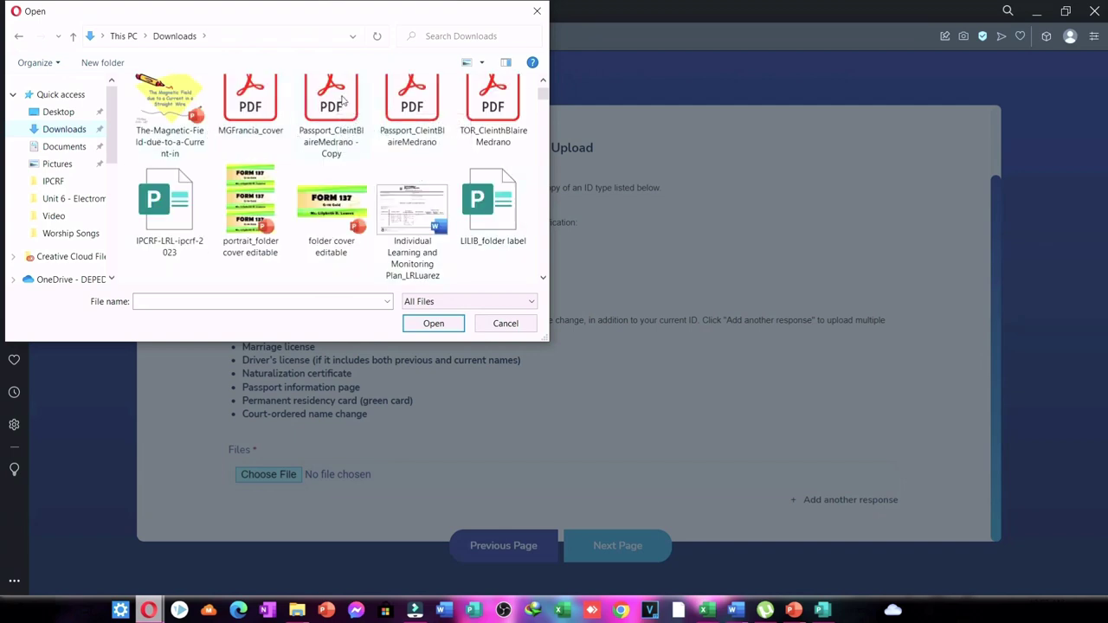
pyautogui.doubleClick(424, 102)
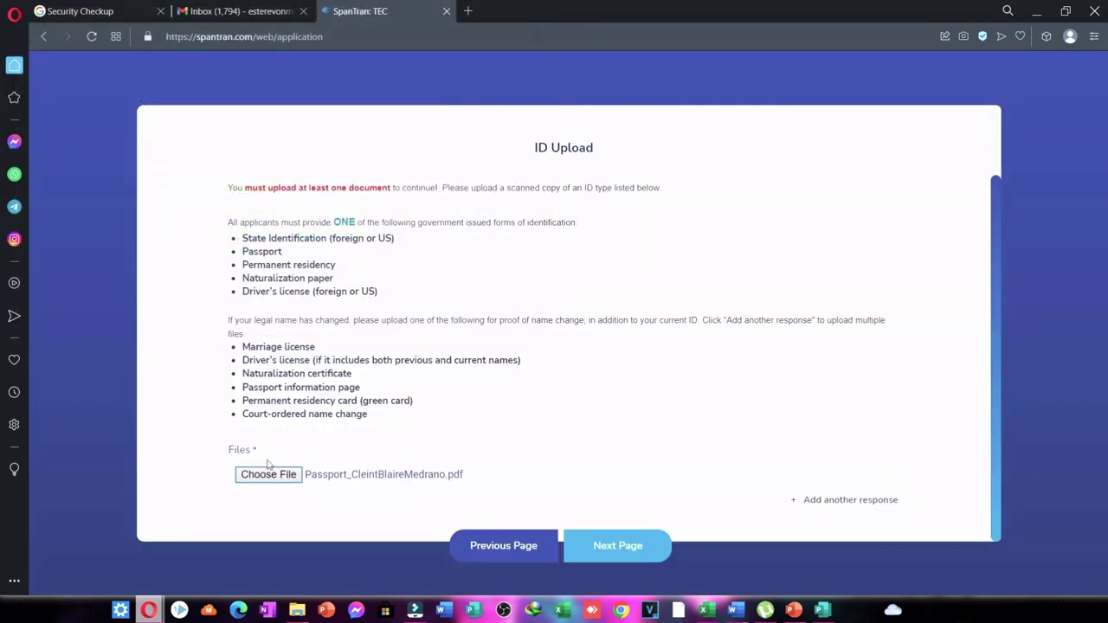
pyautogui.click(577, 545)
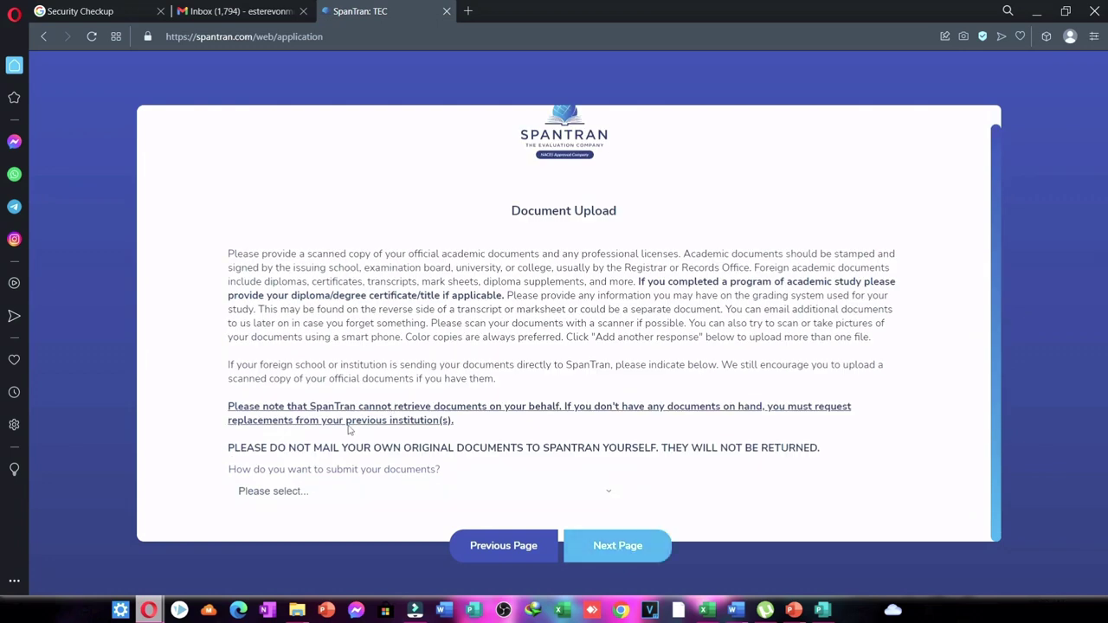
# Choose to upload scanned copies as the document submission method.
pyautogui.click(295, 493)
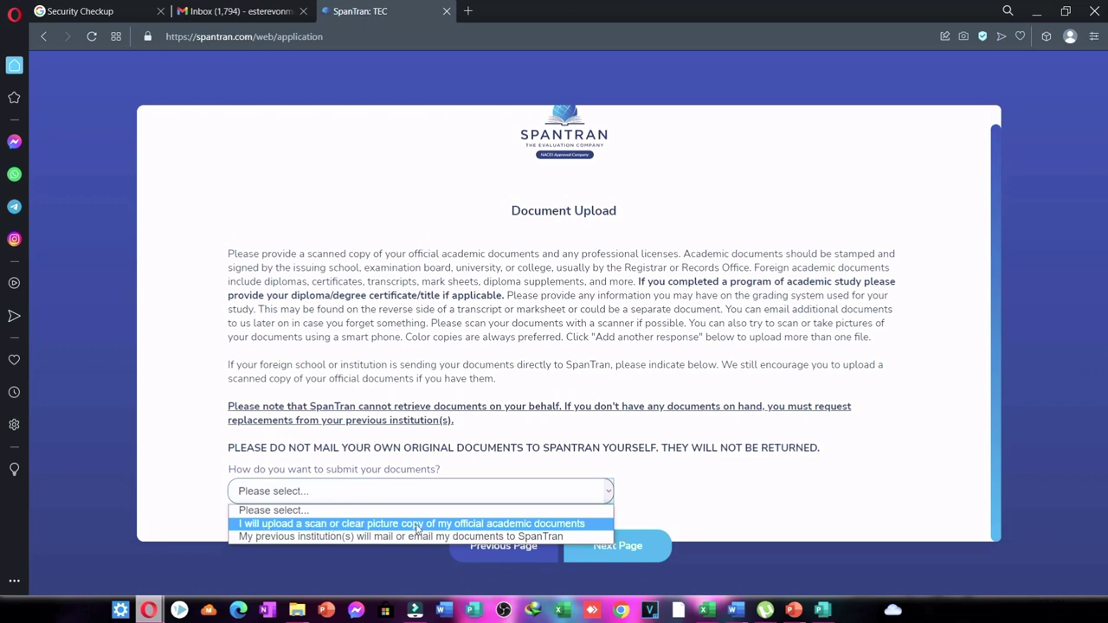
pyautogui.click(477, 528)
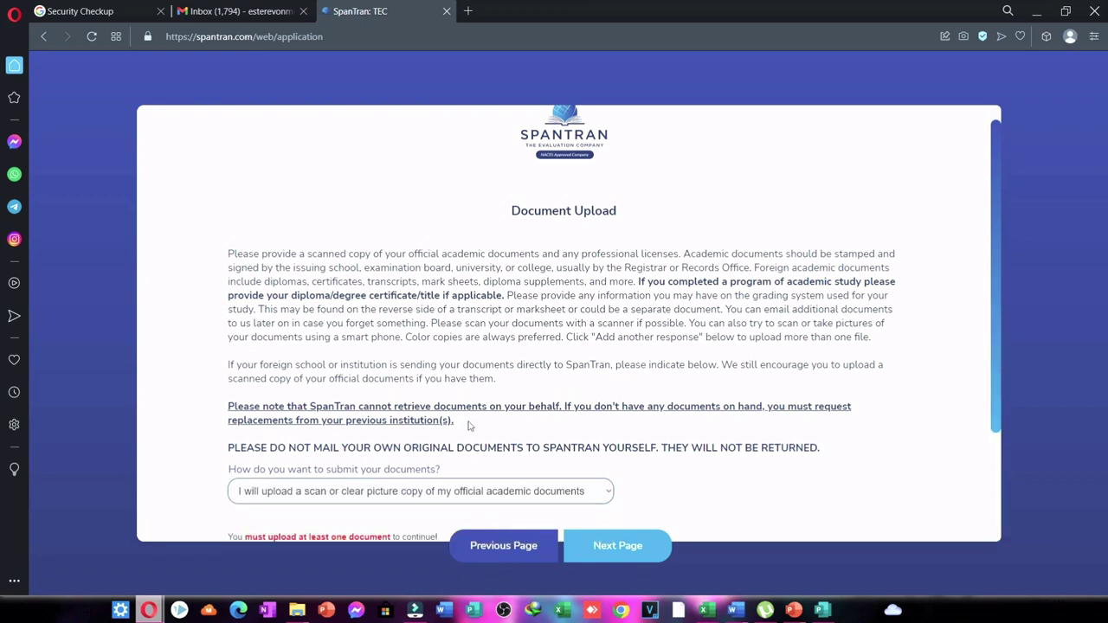
pyautogui.scroll(-2, 472, 427)
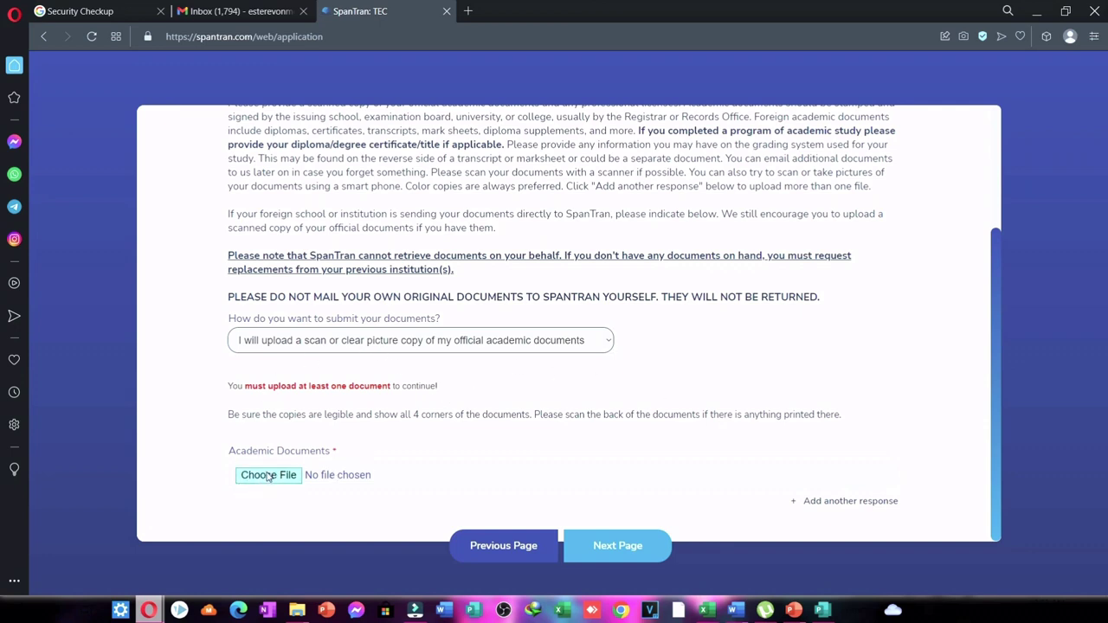
# Attach the transcript of records PDF from Downloads and continue to Terms and Conditions.
pyautogui.click(268, 475)
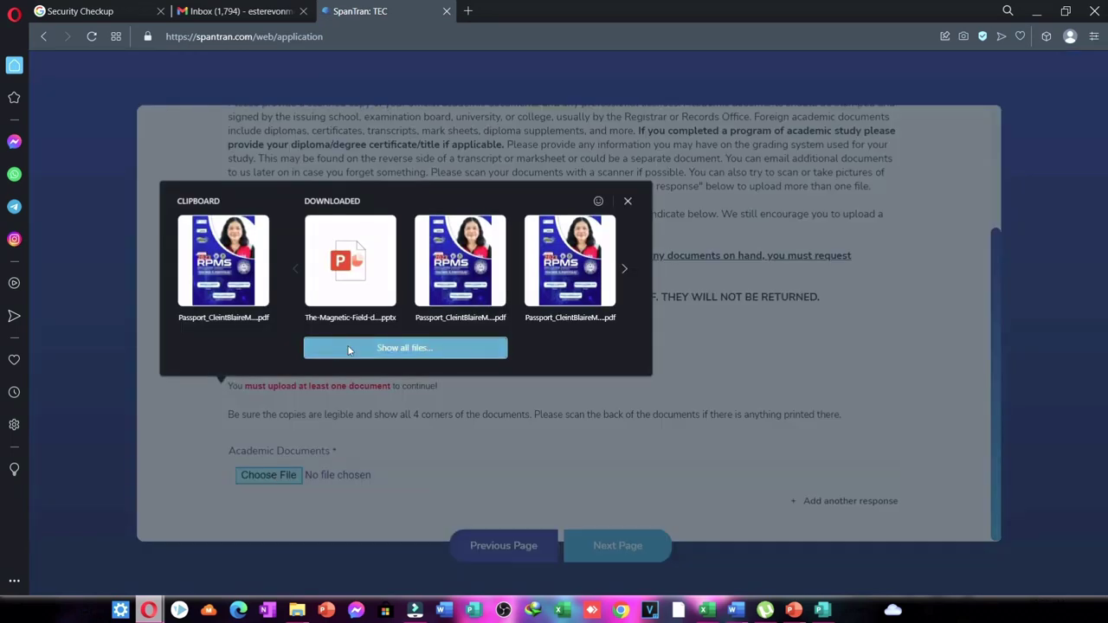
pyautogui.click(349, 348)
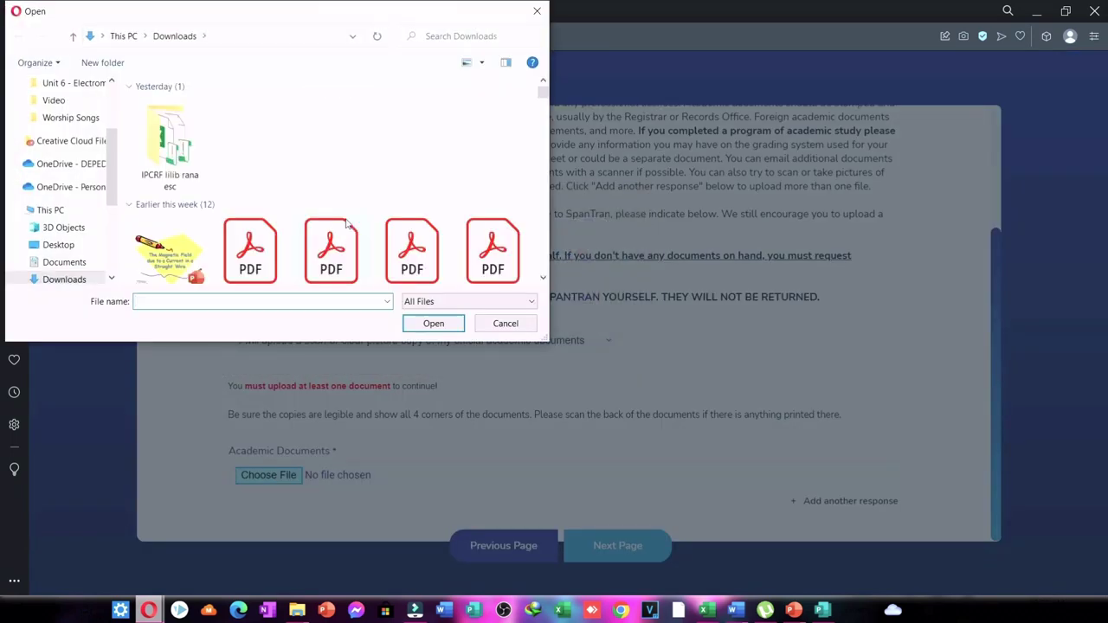
pyautogui.doubleClick(488, 128)
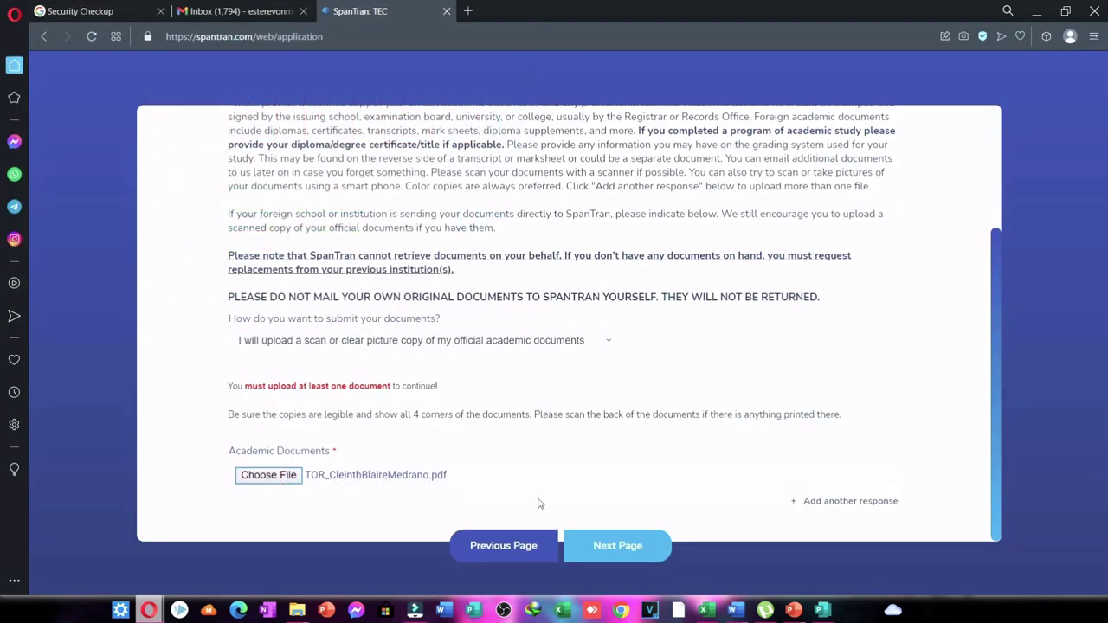
pyautogui.click(597, 546)
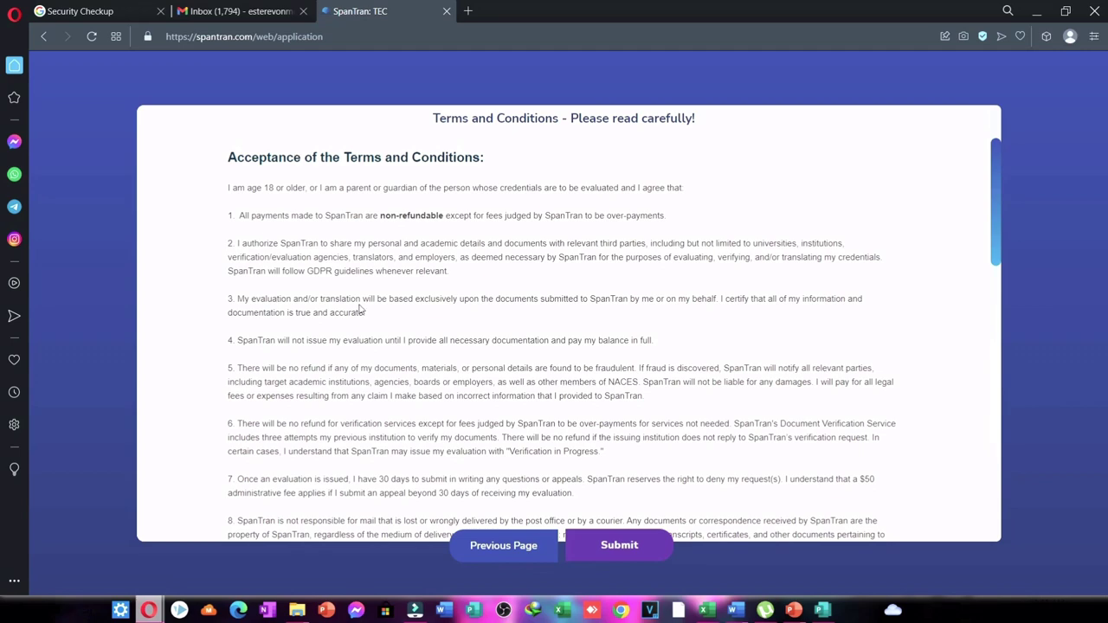
# Enter the cardholder's name and the card number.
pyautogui.scroll(-6, 359, 310)
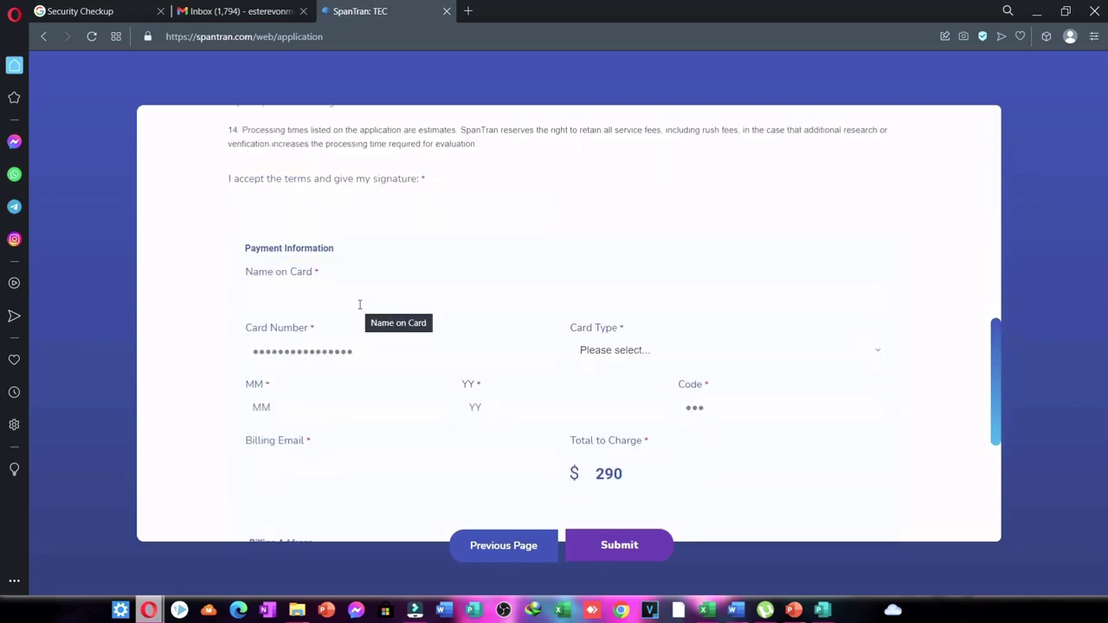
pyautogui.click(359, 304)
pyautogui.write('12345612345612')
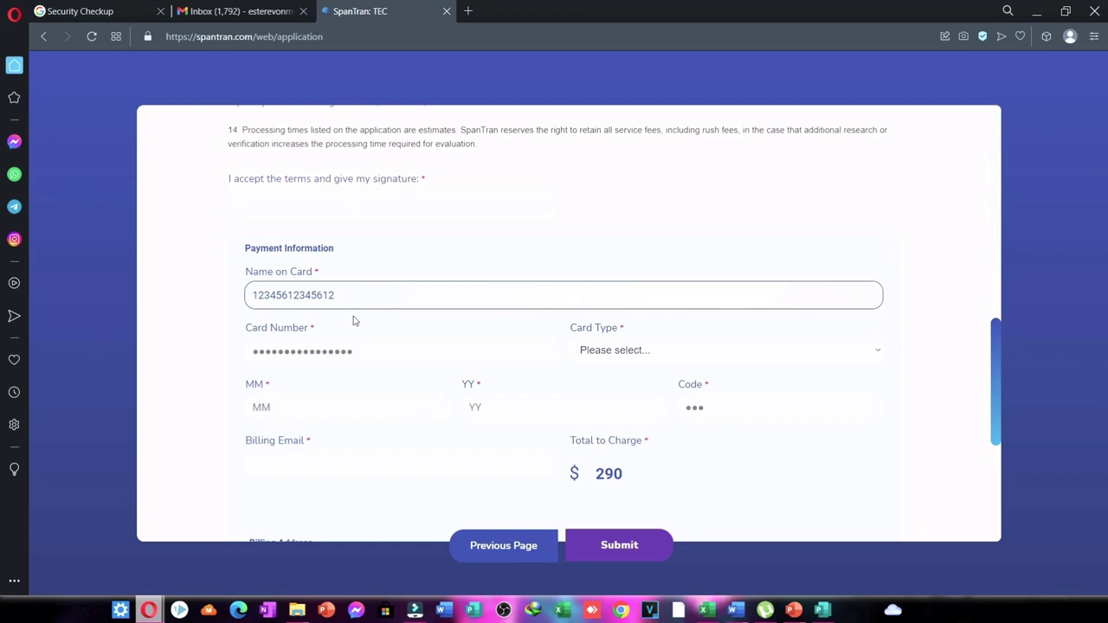
pyautogui.press('BackSpace')
pyautogui.press('BackSpace')
pyautogui.press('BackSpace')
pyautogui.press('BackSpace')
pyautogui.press('BackSpace')
pyautogui.press('BackSpace')
pyautogui.press('BackSpace')
pyautogui.press('BackSpace')
pyautogui.press('BackSpace')
pyautogui.press('BackSpace')
pyautogui.press('BackSpace')
pyautogui.press('BackSpace')
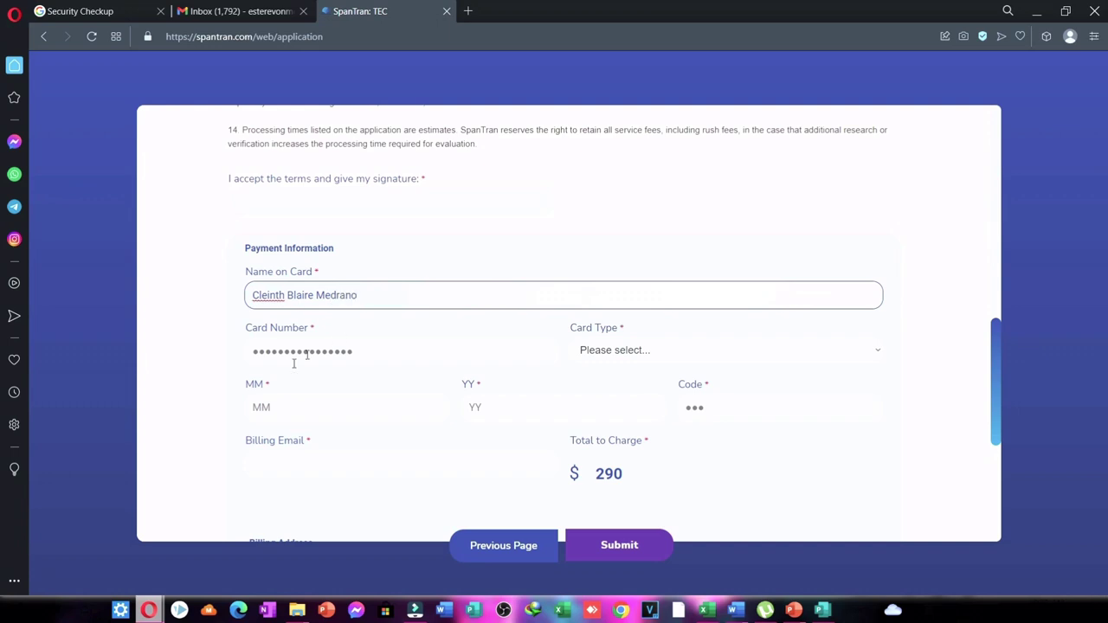
pyautogui.click(291, 362)
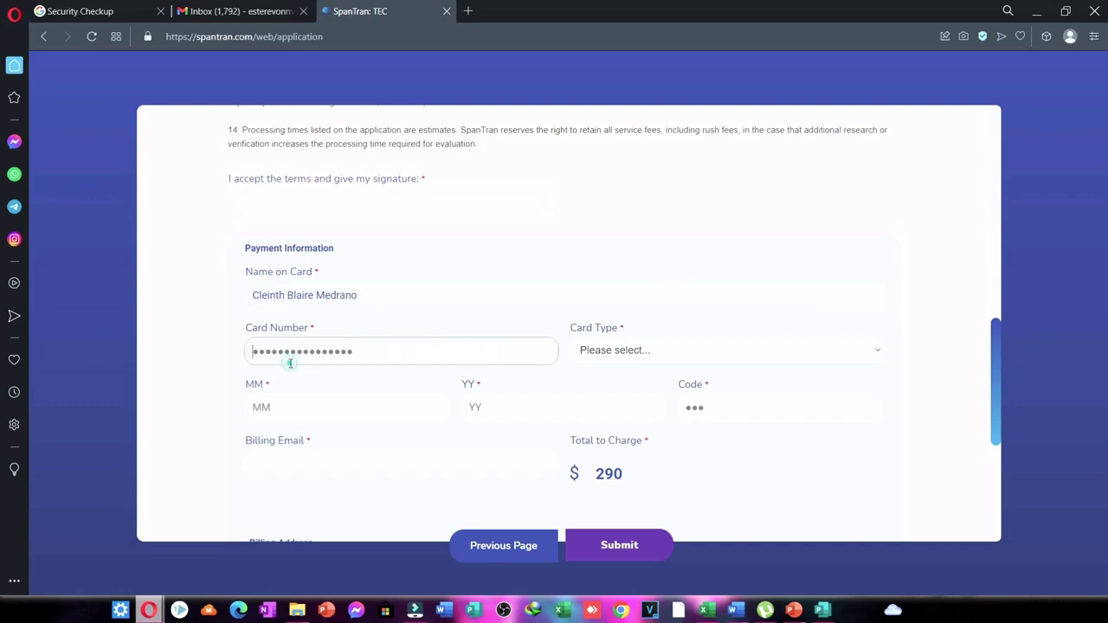
pyautogui.write('12345612345612')
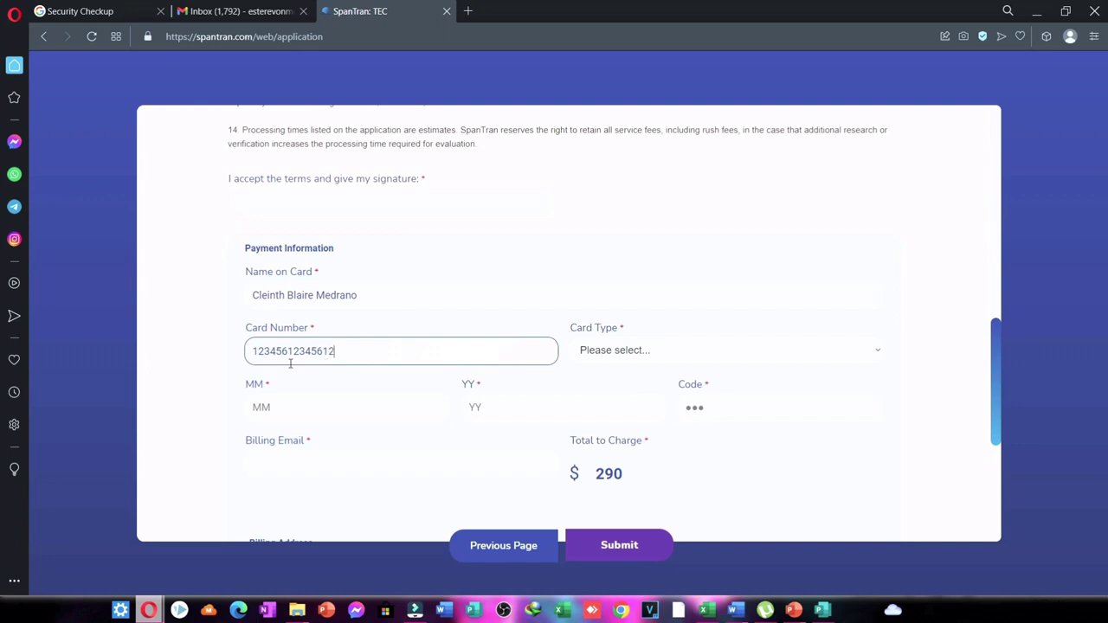
# Set the card type to Mastercard.
pyautogui.click(708, 352)
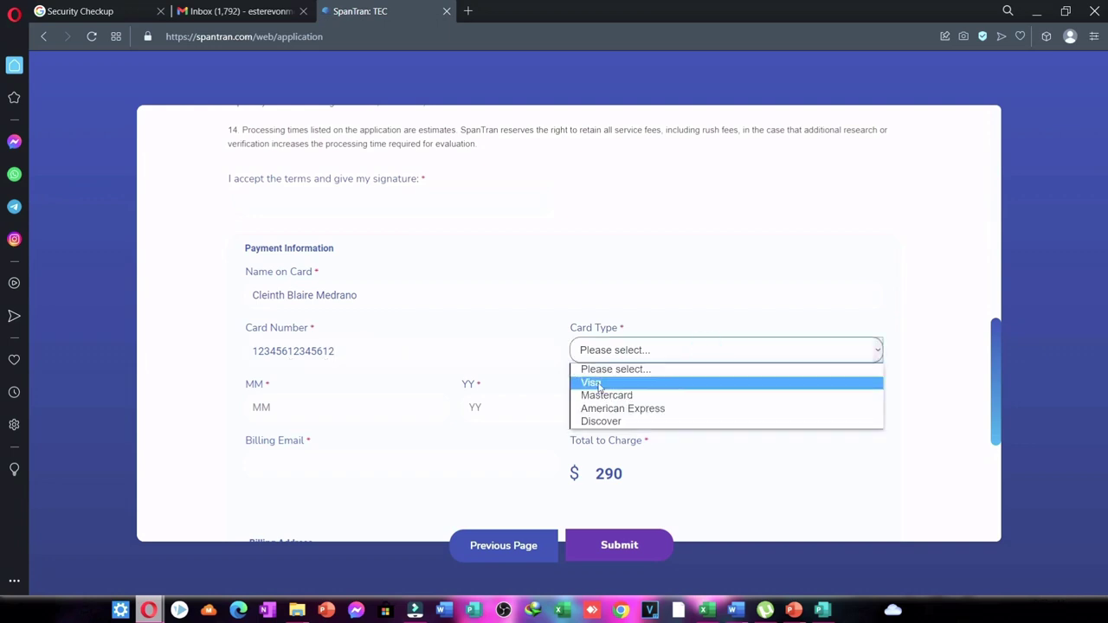
pyautogui.click(597, 383)
pyautogui.click(606, 364)
pyautogui.click(600, 395)
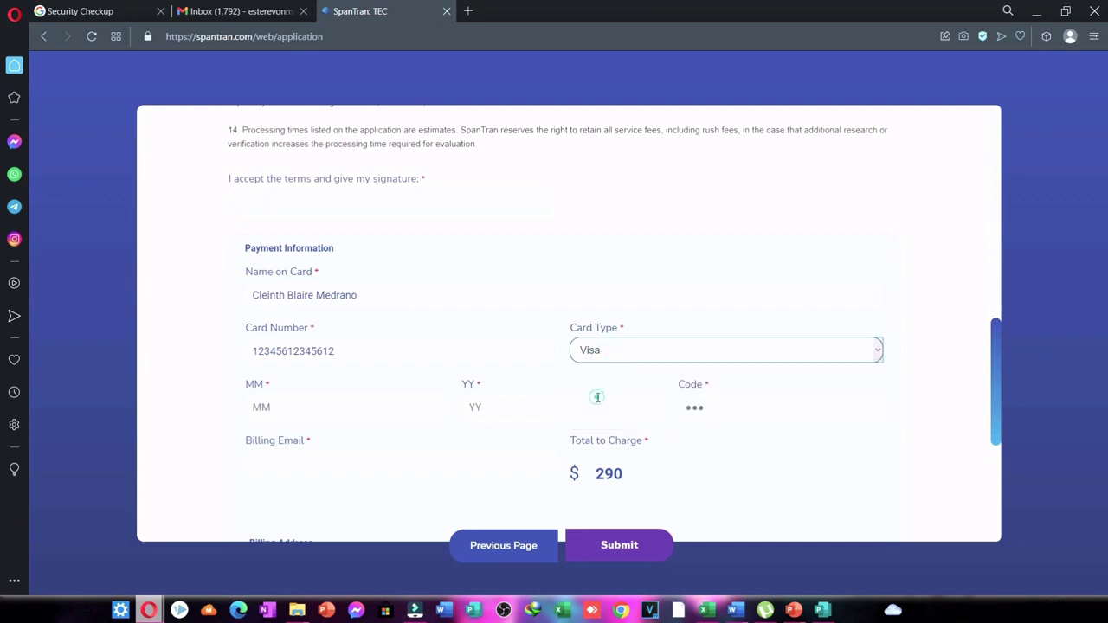
# Enter the card's expiry month, security code, and the billing email address.
pyautogui.click(291, 414)
pyautogui.write('12')
pyautogui.click(499, 407)
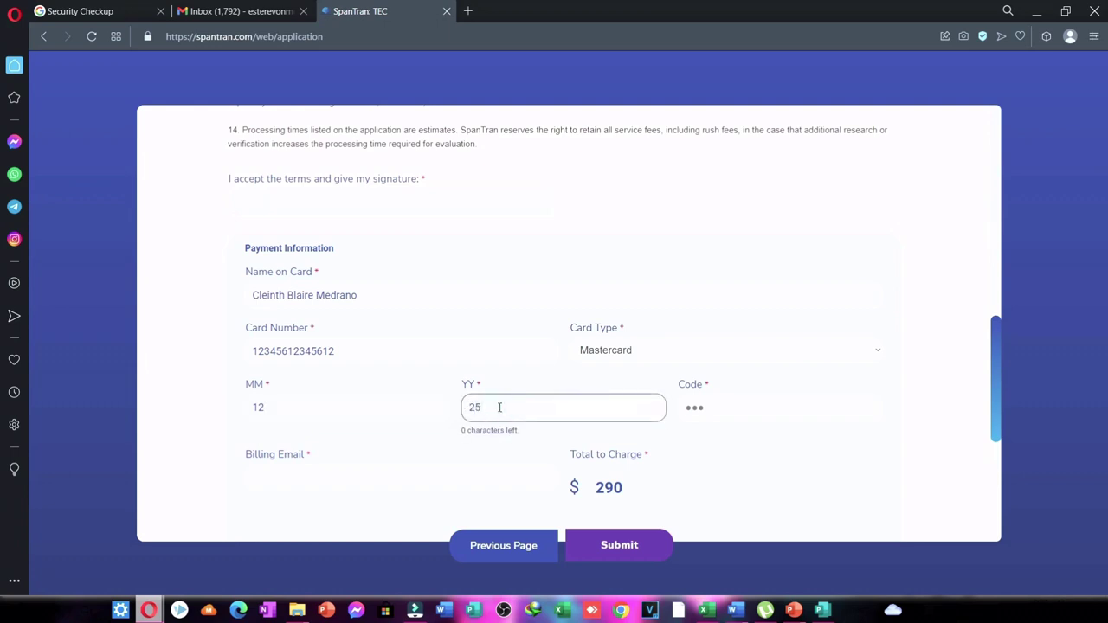
pyautogui.click(740, 414)
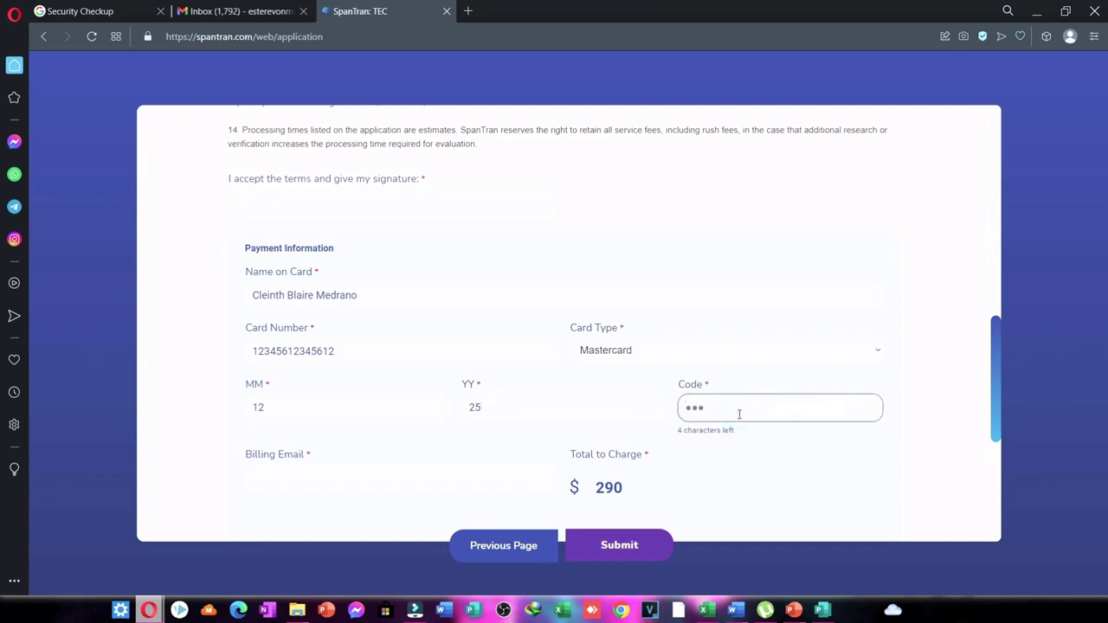
pyautogui.click(420, 470)
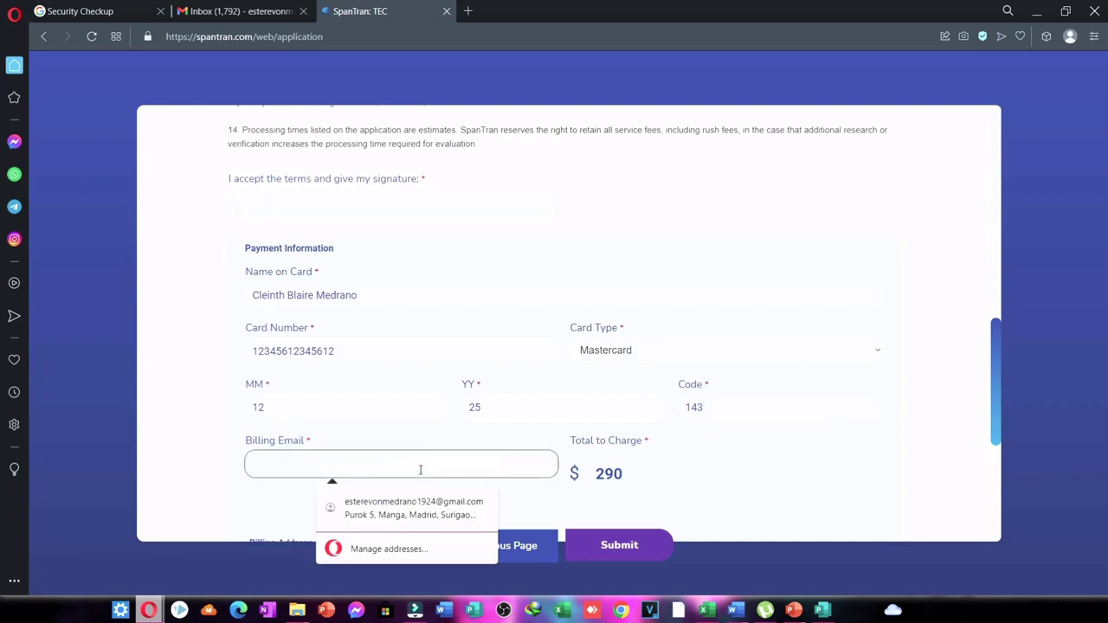
pyautogui.scroll(-1, 420, 470)
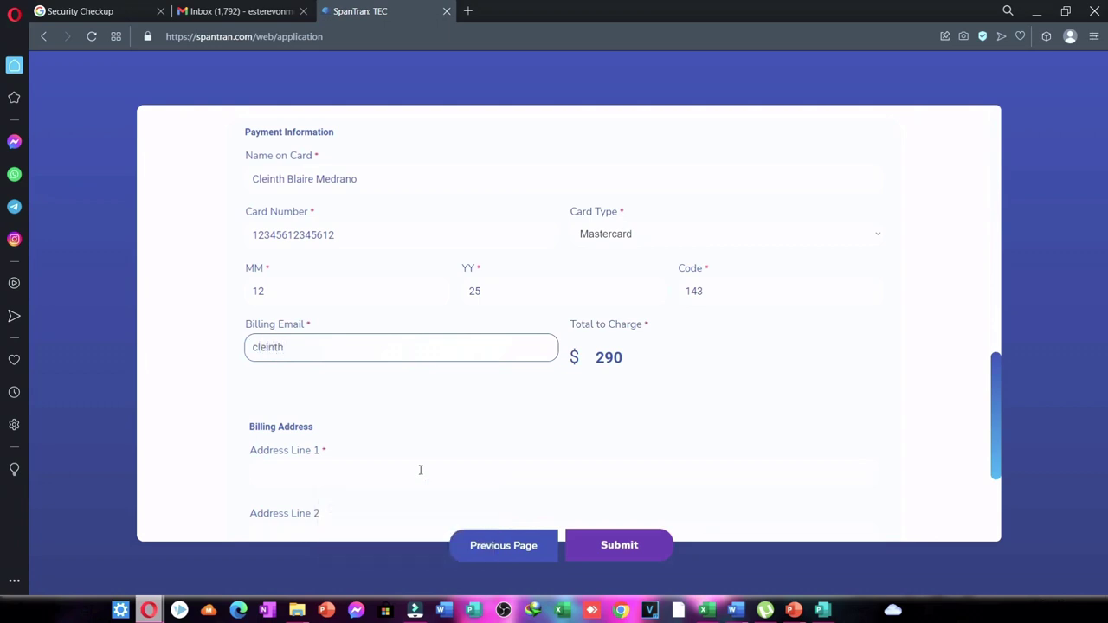
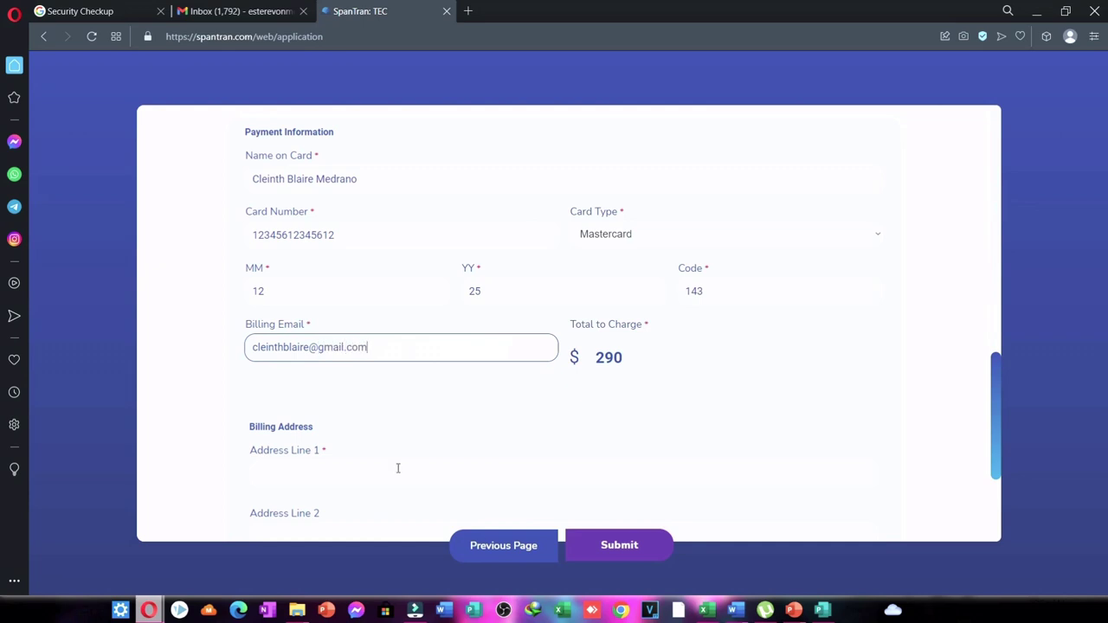
# Enter the street address in billing Address Line 1.
pyautogui.click(398, 468)
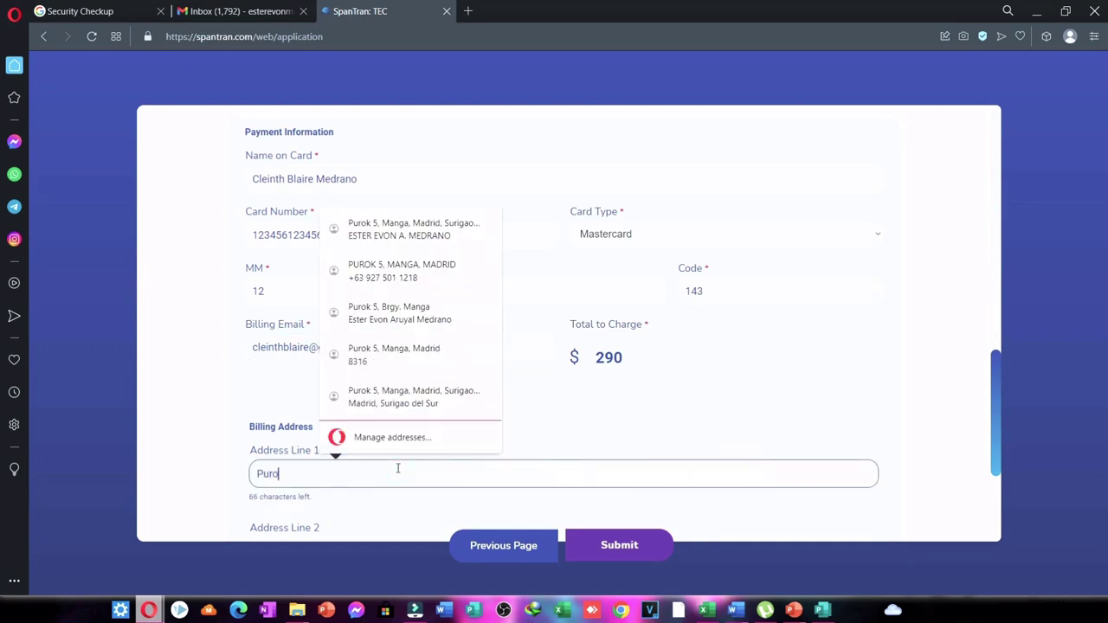
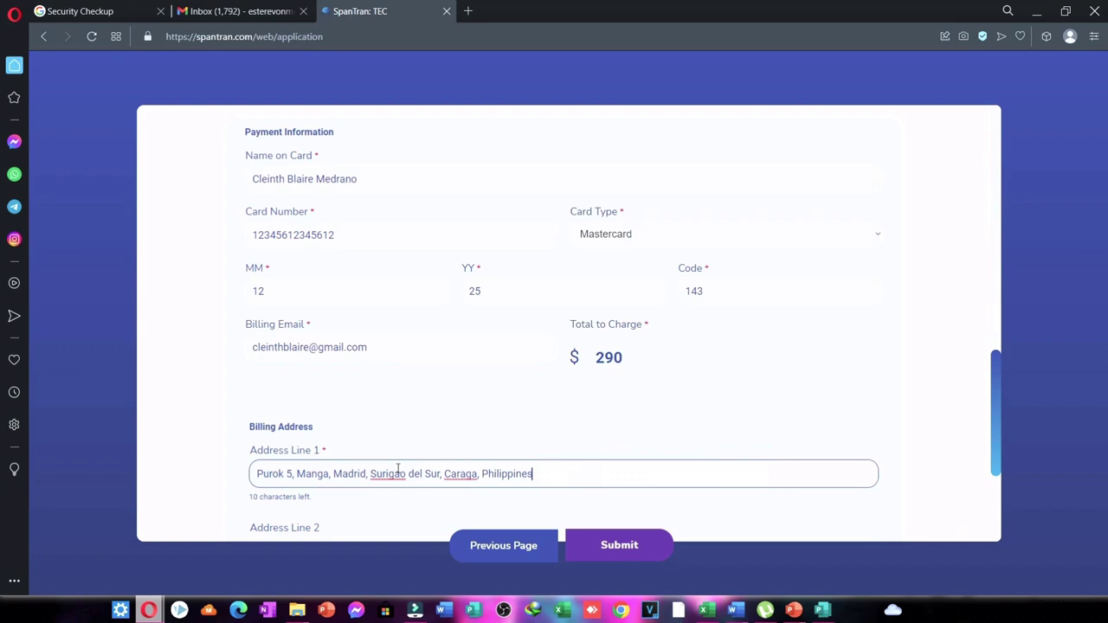
pyautogui.scroll(-2, 398, 470)
# Fill in the billing city and state/province.
pyautogui.click(275, 394)
pyautogui.write('Madrid')
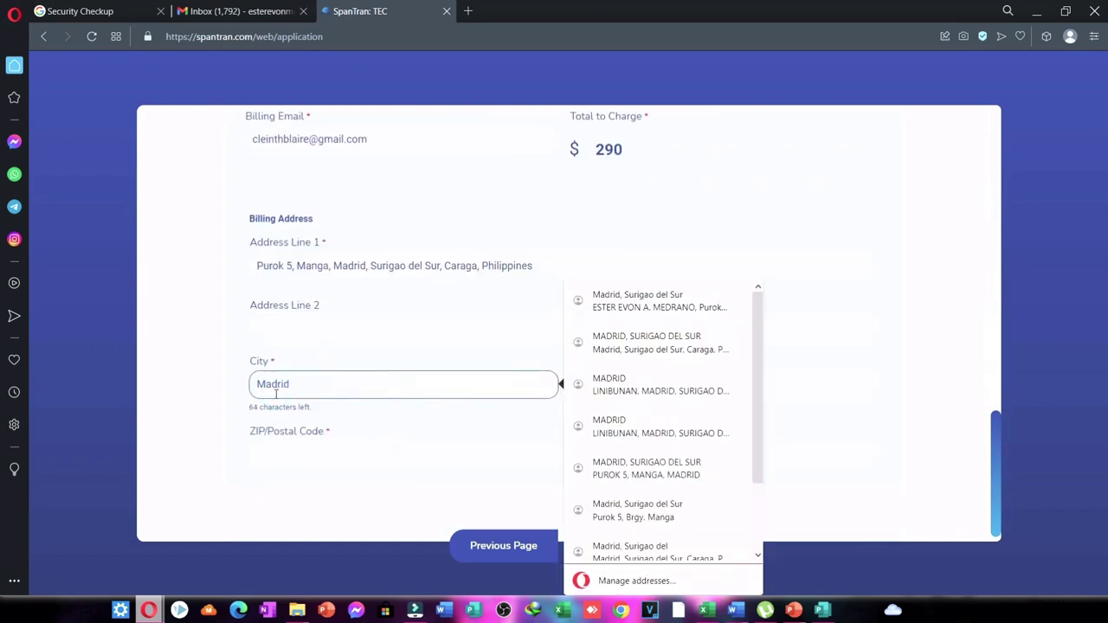
pyautogui.press('Tab')
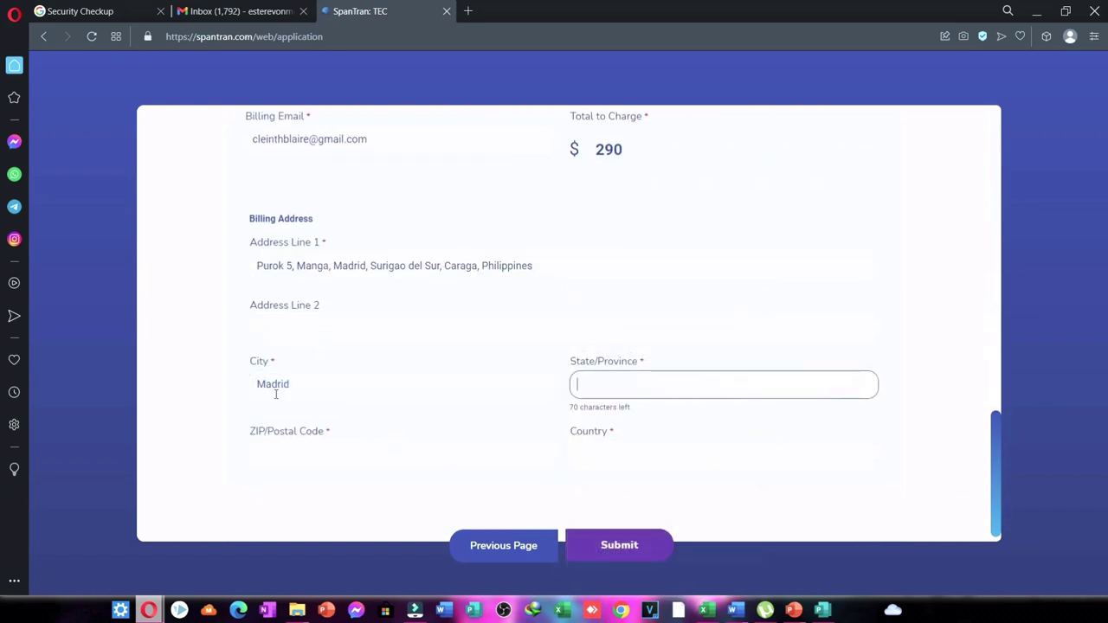
pyautogui.write('Surigao')
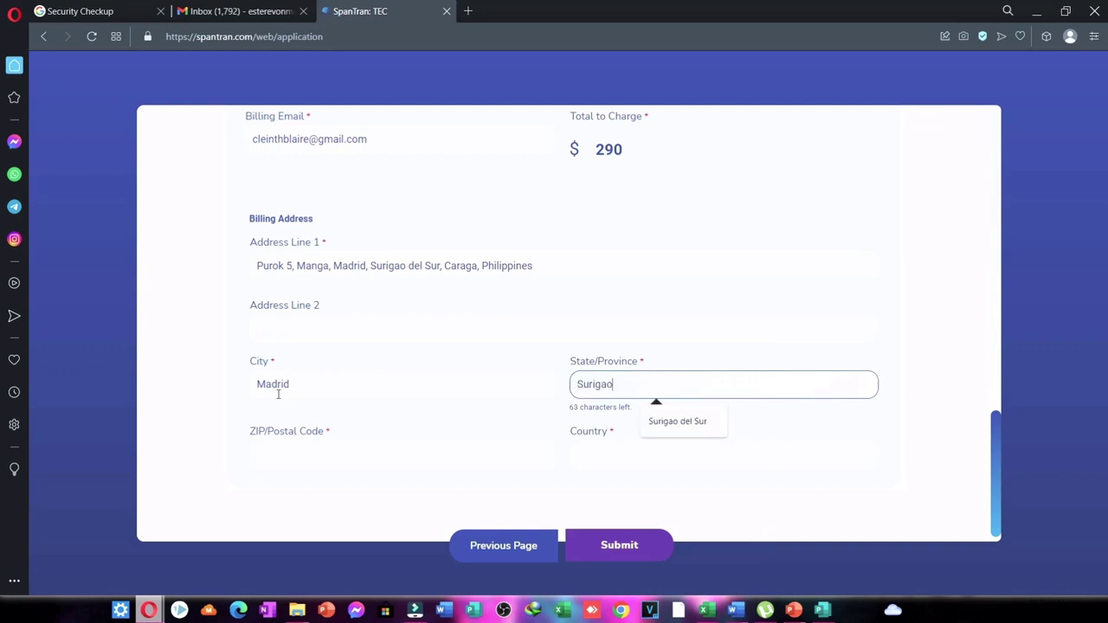
pyautogui.write(' delSur')
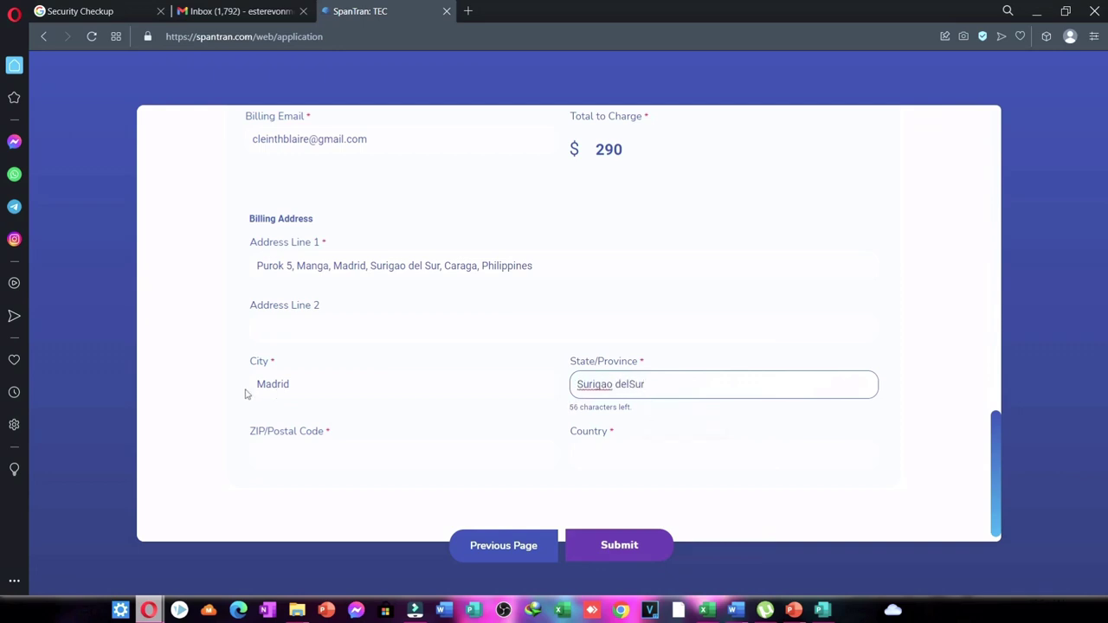
pyautogui.press('BackSpace')
pyautogui.press('BackSpace')
pyautogui.write('Sur')
pyautogui.press('BackSpace')
pyautogui.write('Sur')
# Fill in the billing ZIP/postal code and country.
pyautogui.click(264, 447)
pyautogui.write('8316')
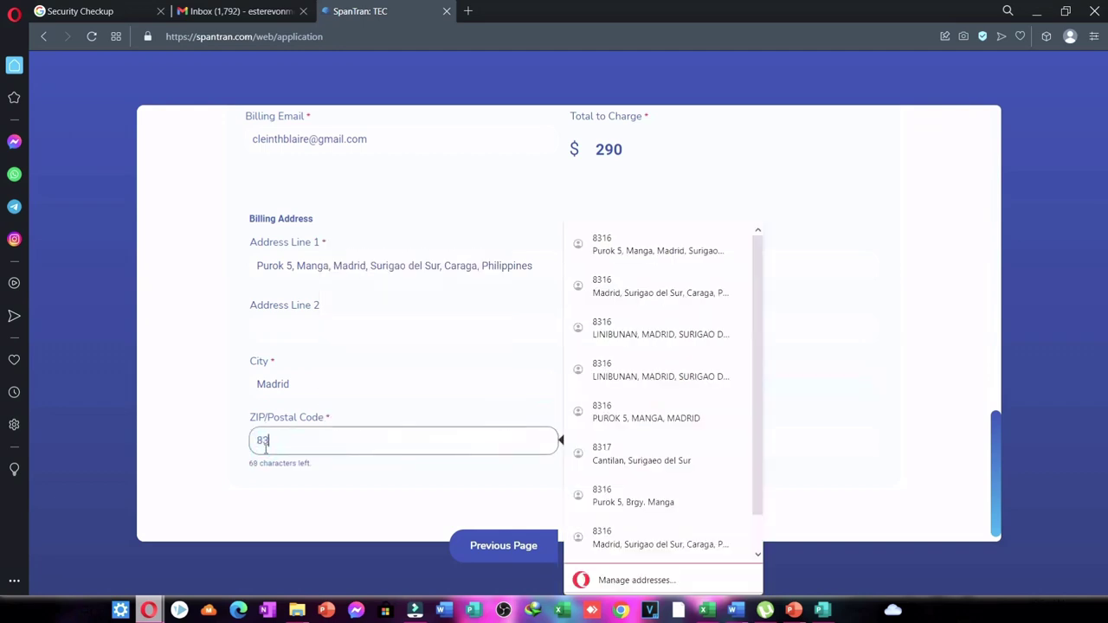
pyautogui.click(318, 524)
pyautogui.click(615, 433)
pyautogui.write('P')
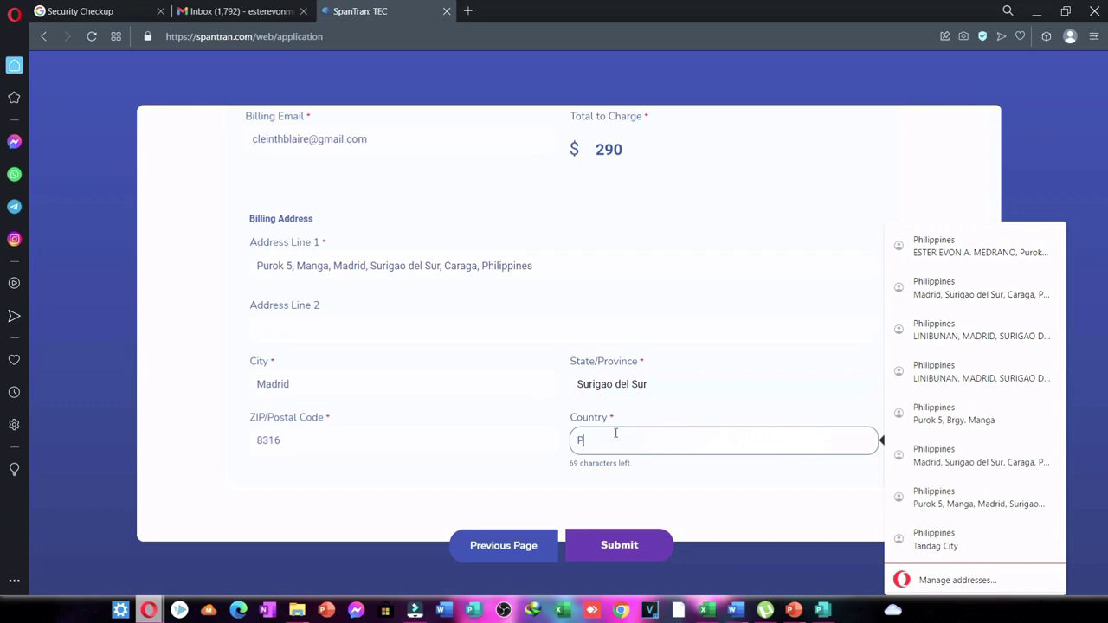
pyautogui.write('ppines')
pyautogui.click(528, 458)
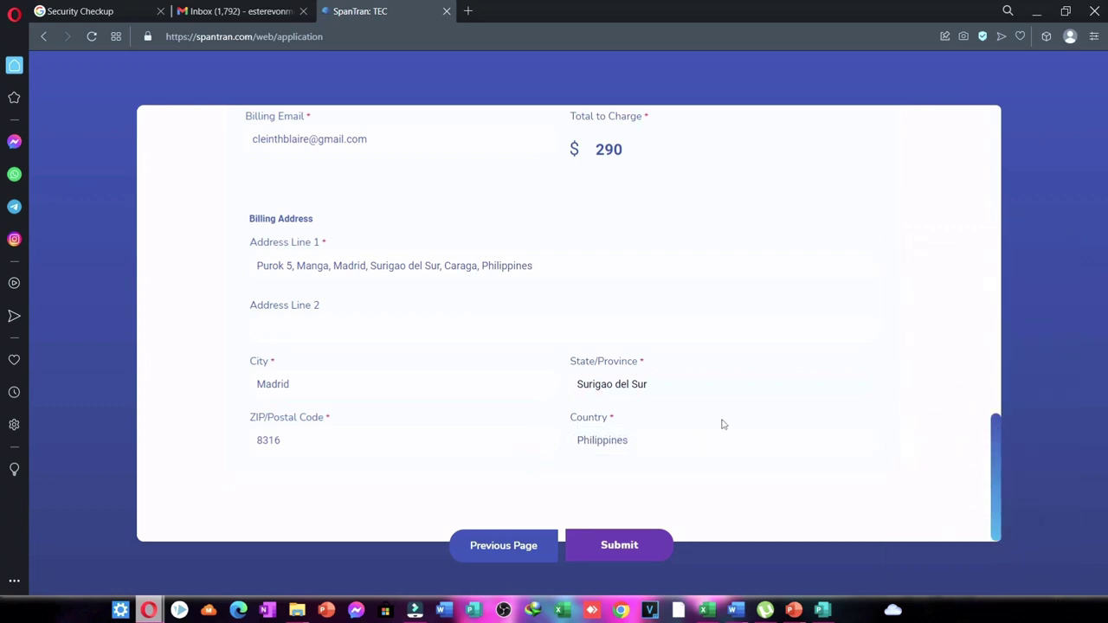